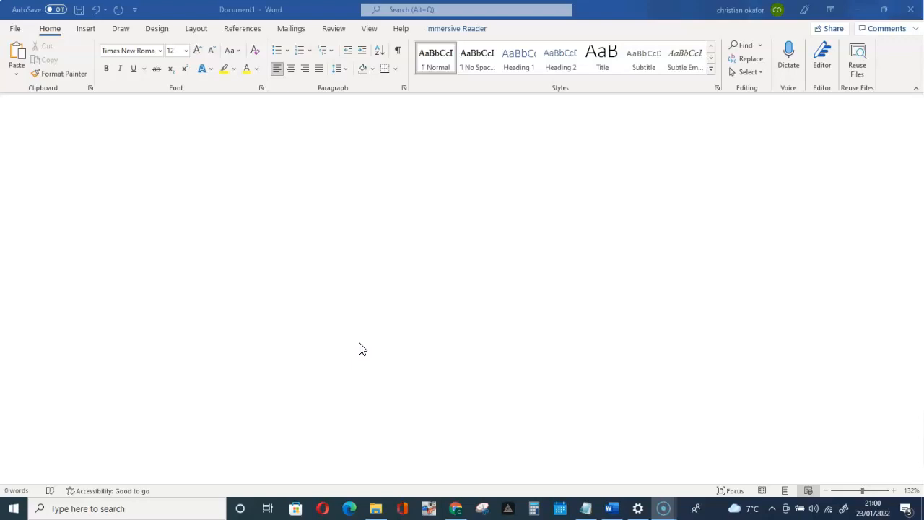
Step: Start dictation in the blank document, open its settings briefly, and pause the microphone
click(789, 59)
click(821, 81)
click(787, 64)
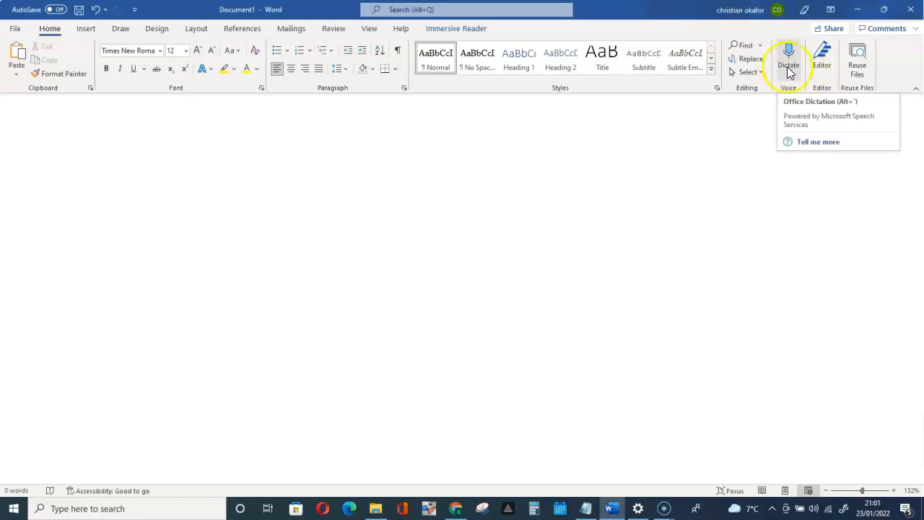
click(791, 76)
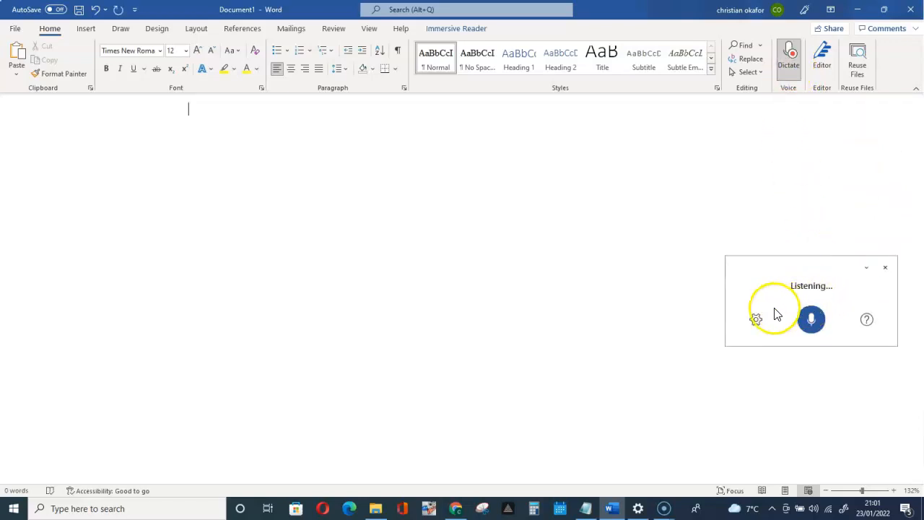
click(756, 318)
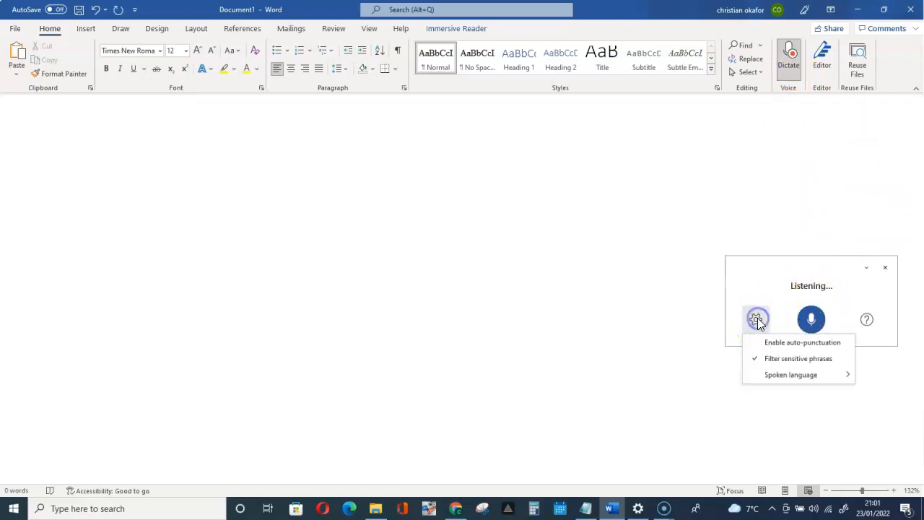
click(812, 318)
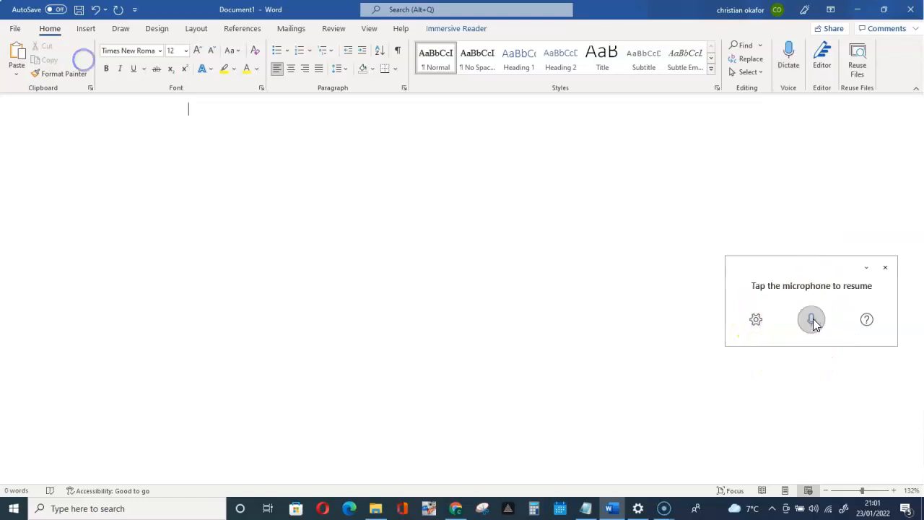
Step: Set the dictation's spoken language to English (United Kingdom) and dictate an English passage with the economics adage about teaching a parrot, pausing the microphone at the end
click(757, 320)
click(758, 321)
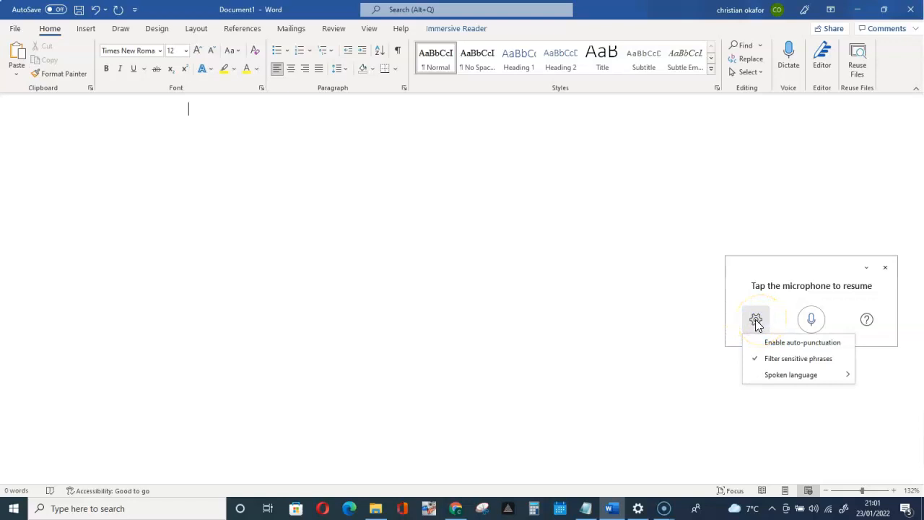
click(795, 375)
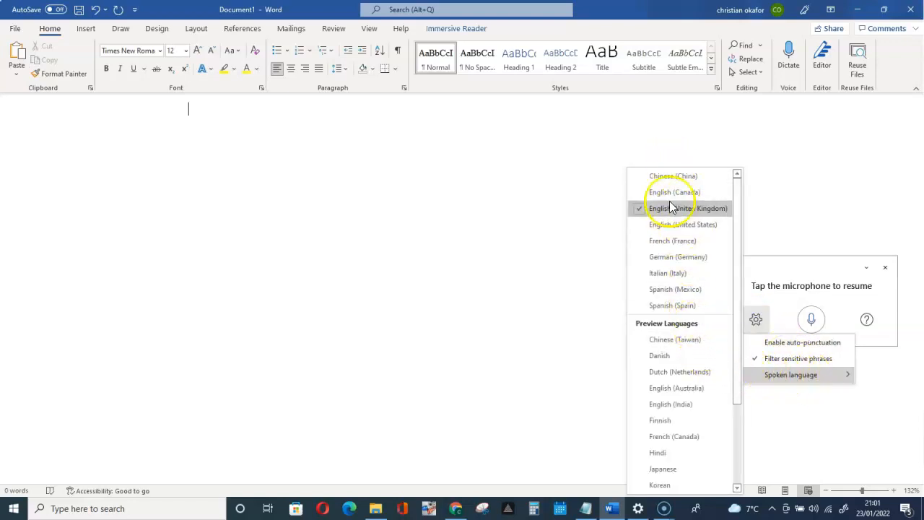
scroll(669, 217, down, 3)
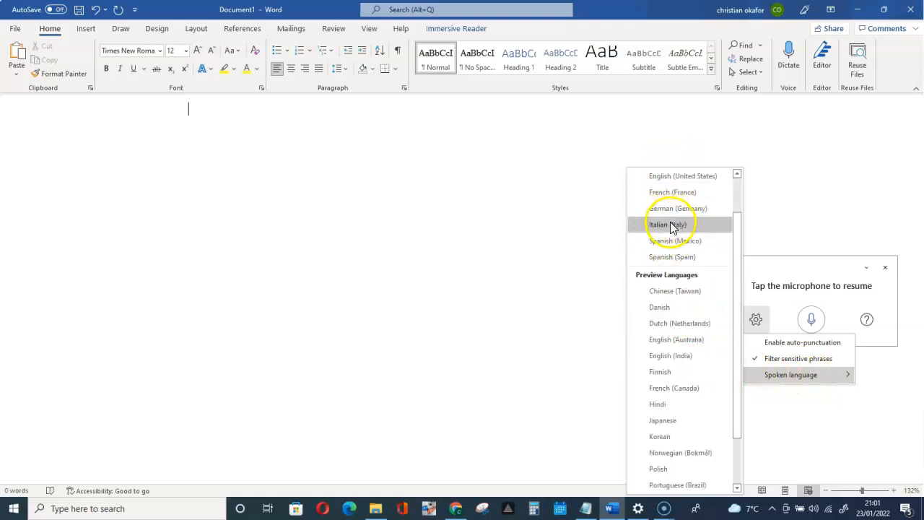
scroll(671, 231, up, 3)
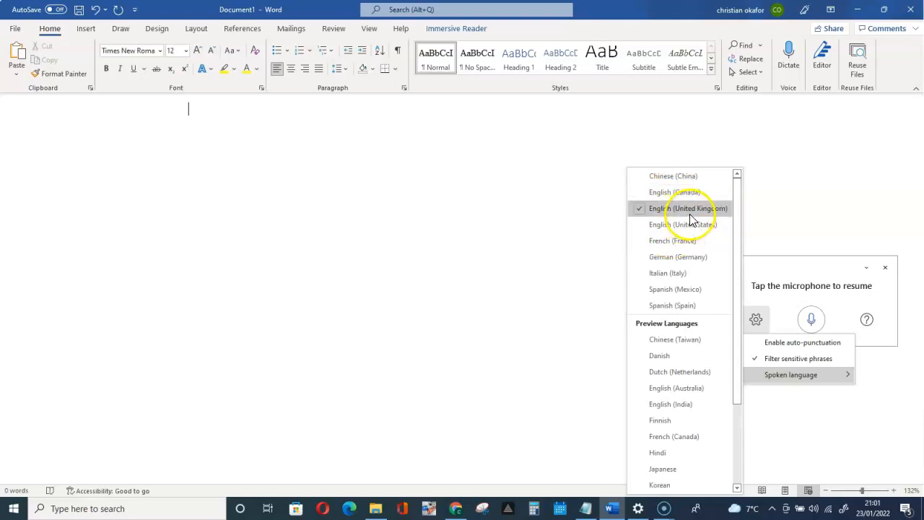
click(689, 209)
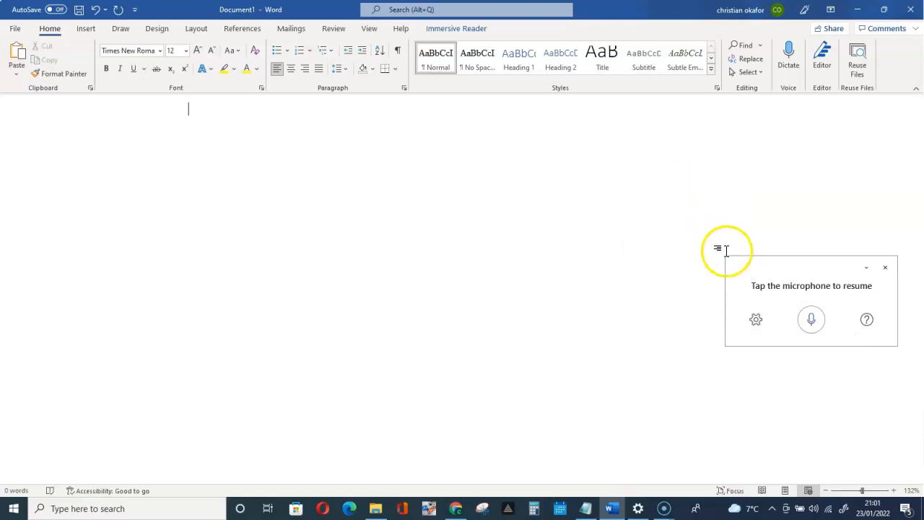
click(812, 322)
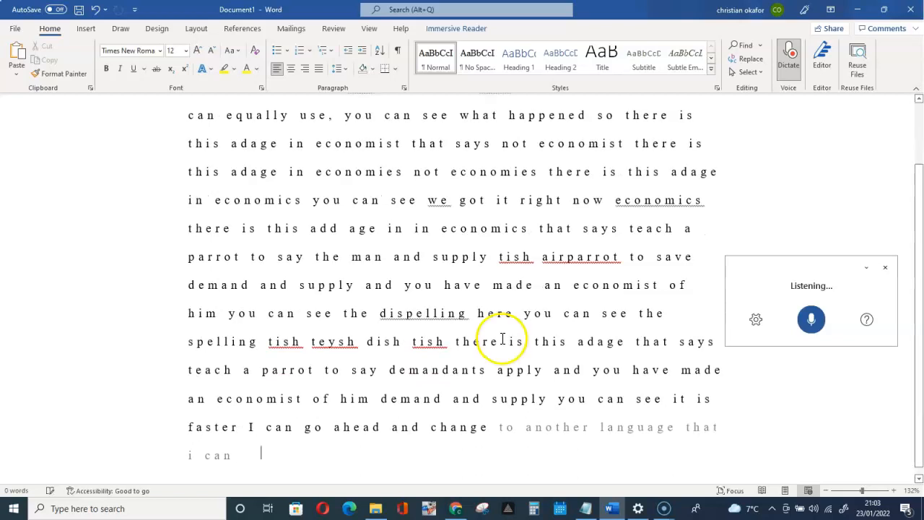
click(810, 324)
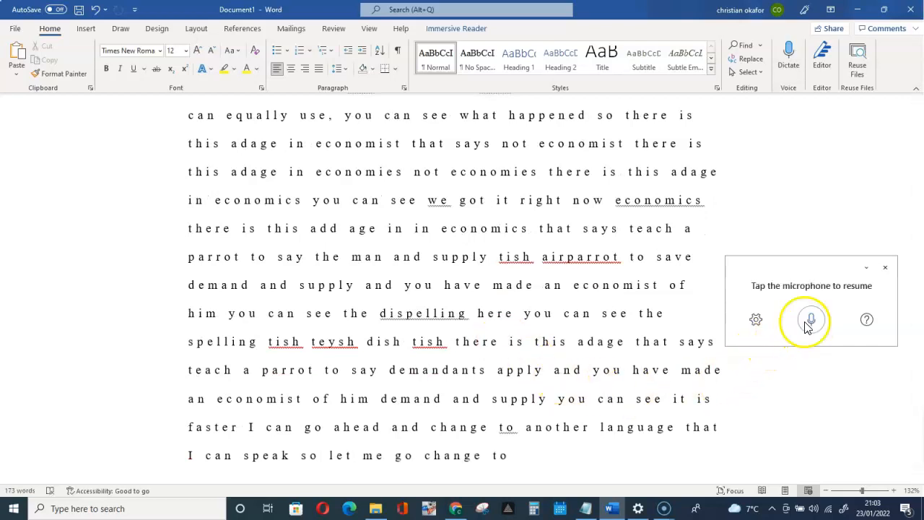
Step: Switch the spoken language to Polish and dictate a Polish passage from "dzień dobry ludzi" to "tak jest", pausing the microphone at the end
click(756, 319)
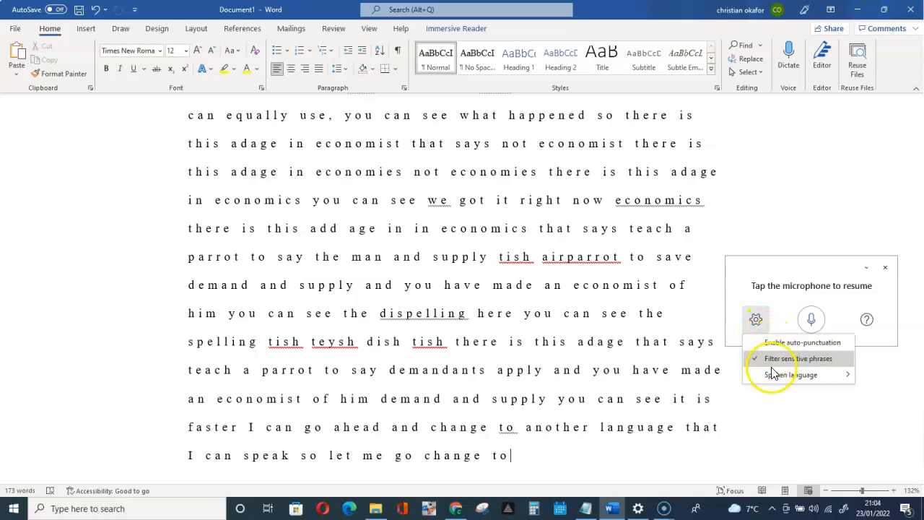
mouse_move(771, 375)
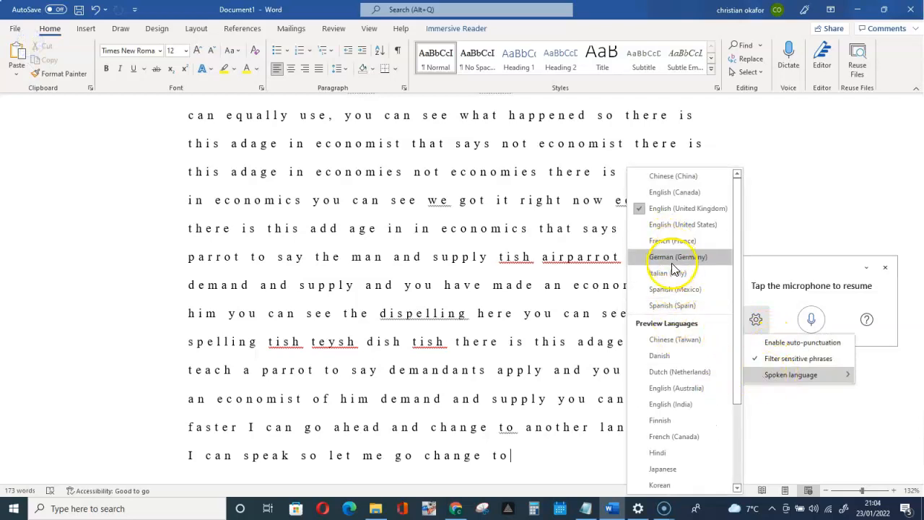
scroll(678, 303, down, 3)
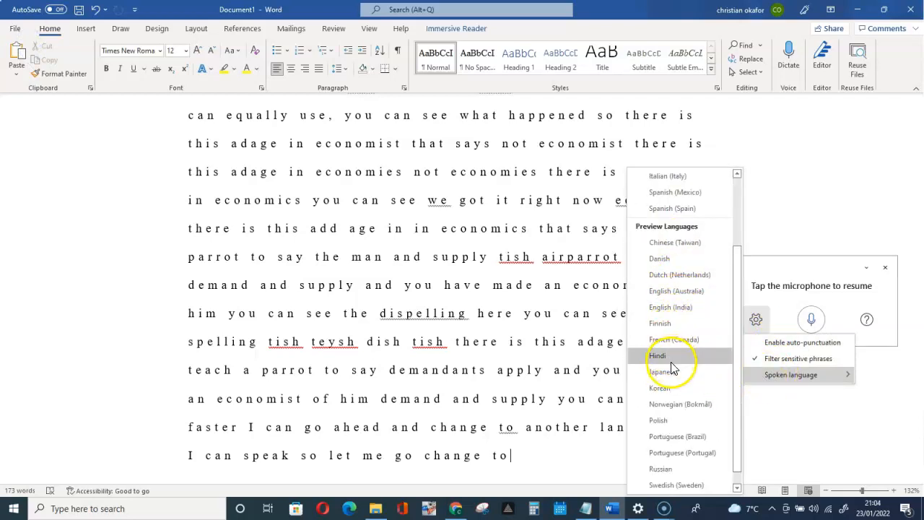
click(666, 420)
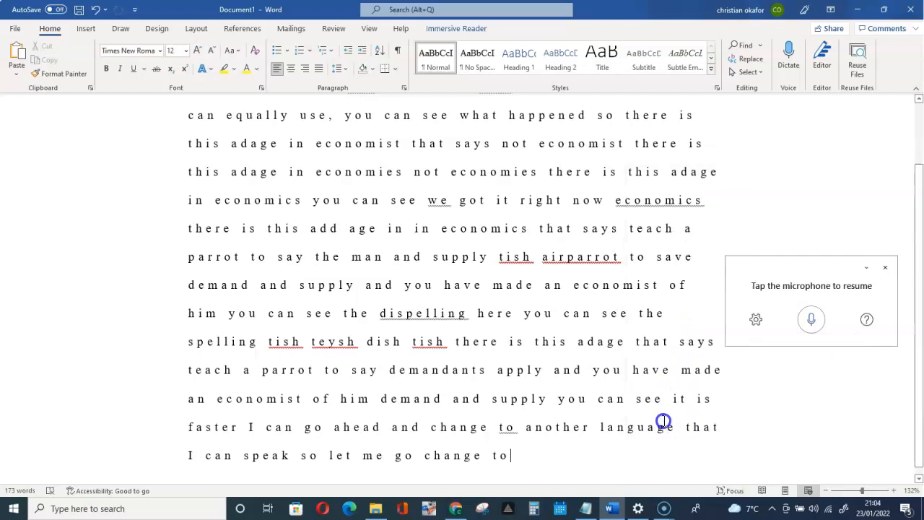
click(800, 324)
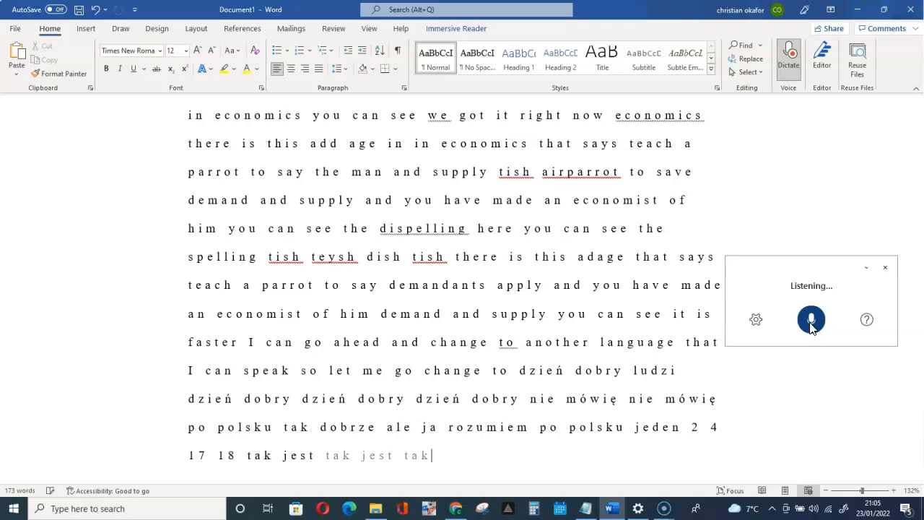
click(811, 320)
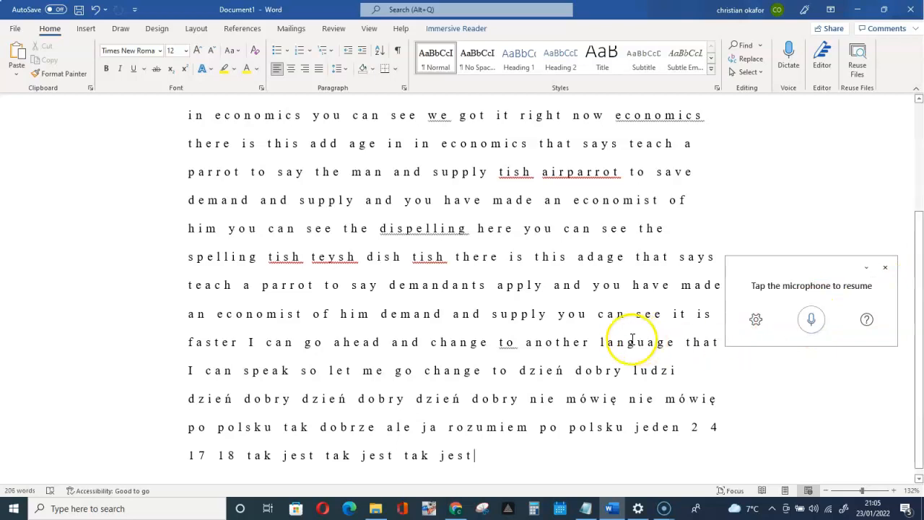
scroll(537, 316, up, 3)
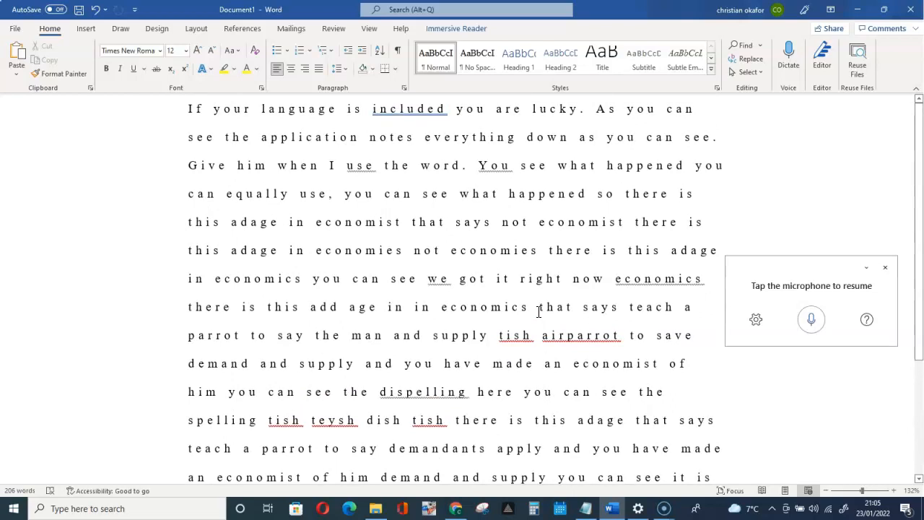
click(481, 229)
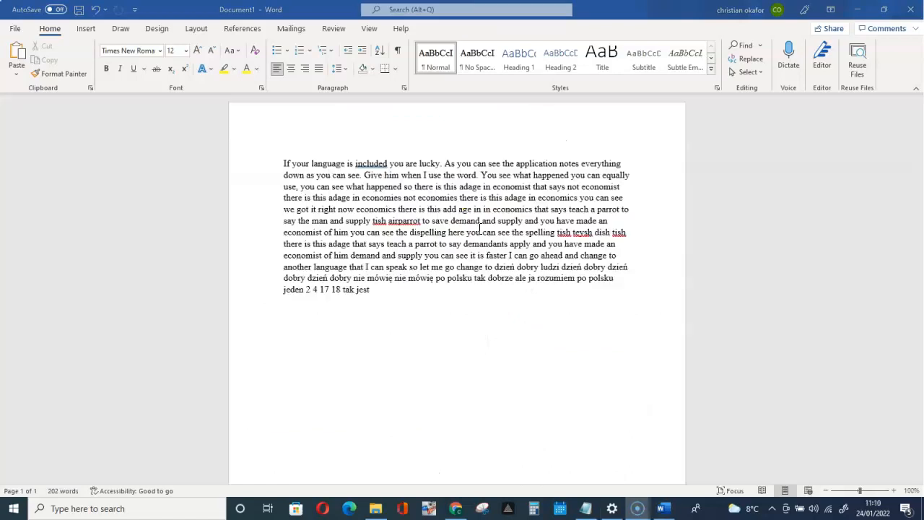
click(310, 421)
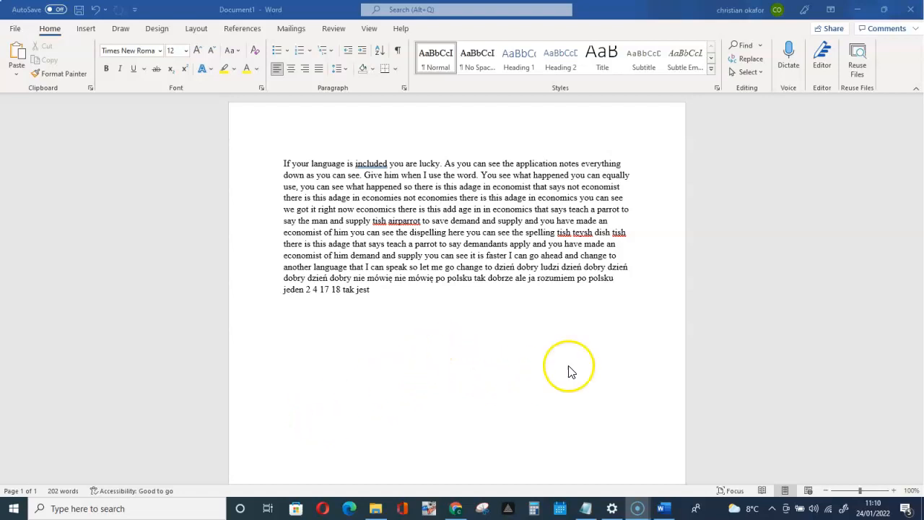
Step: Run the Editor check on the dictated text and accept the grammar suggestion "included," in the first sentence
click(823, 68)
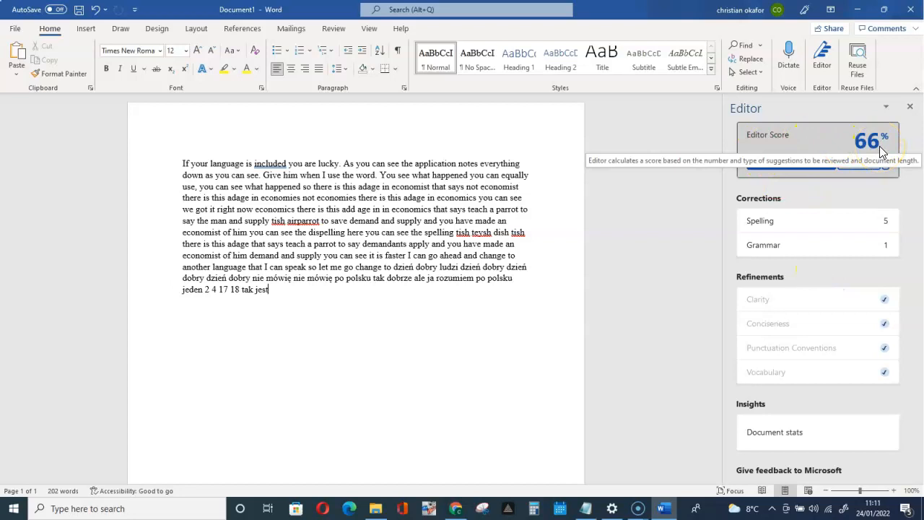
click(777, 247)
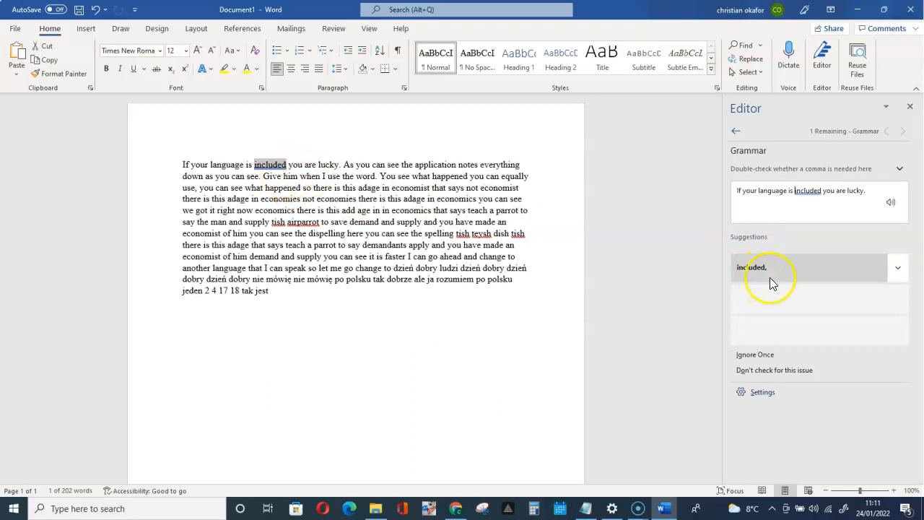
click(760, 268)
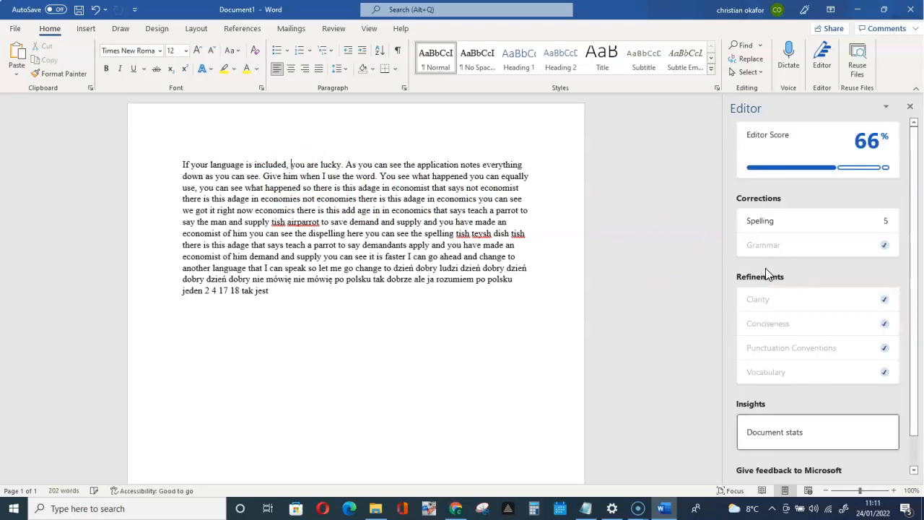
Step: Review the Editor's spelling corrections and replace the first "tish", before "airparrot", with "teach"
click(781, 224)
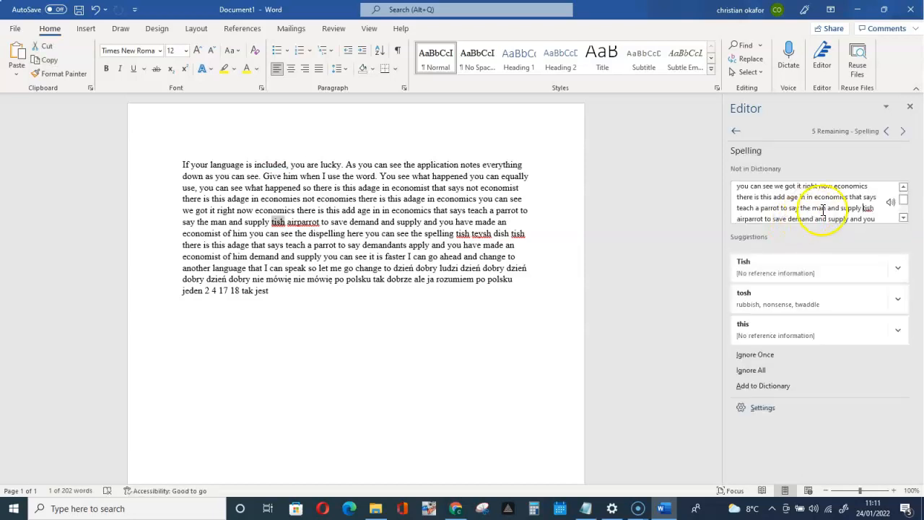
click(870, 211)
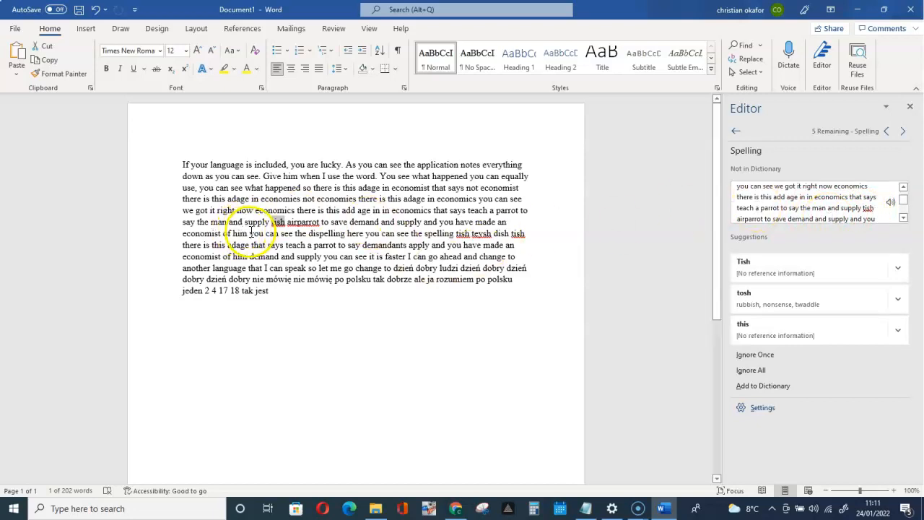
click(286, 220)
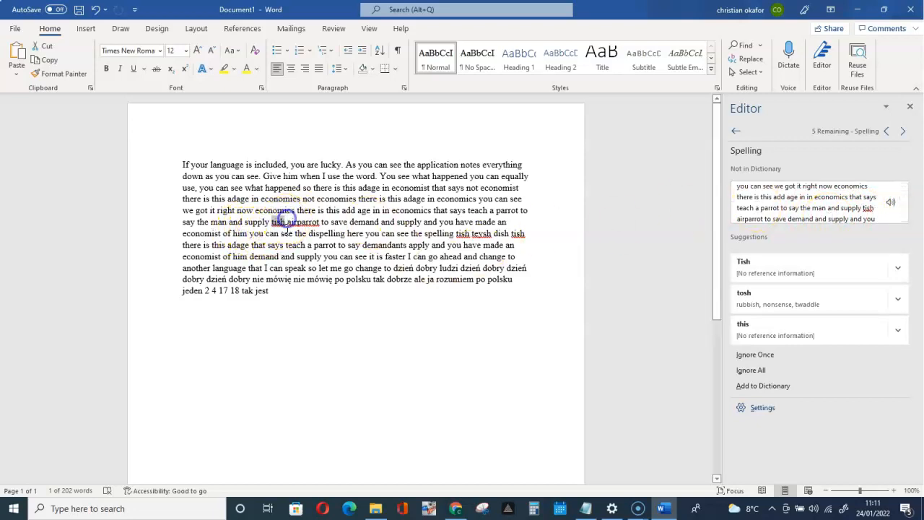
key(BackSpace)
key(BackSpace)
key(BackSpace)
key(BackSpace)
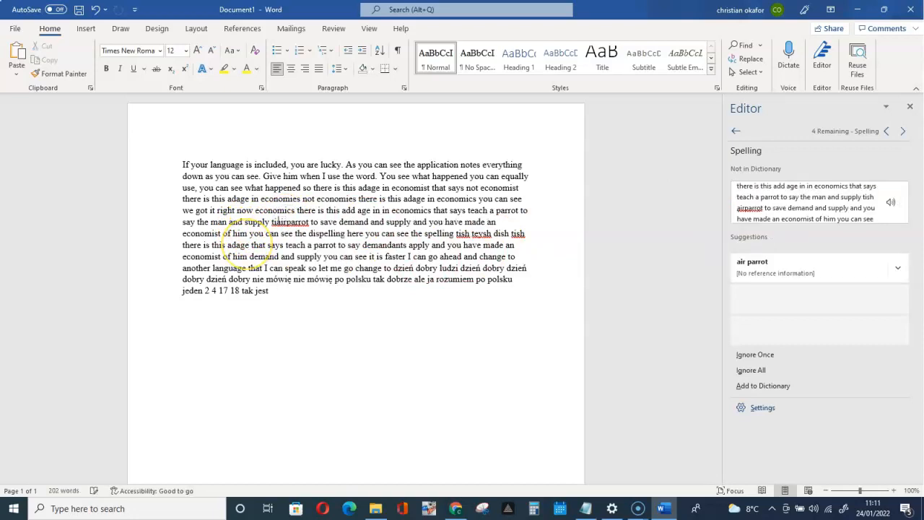
text(each)
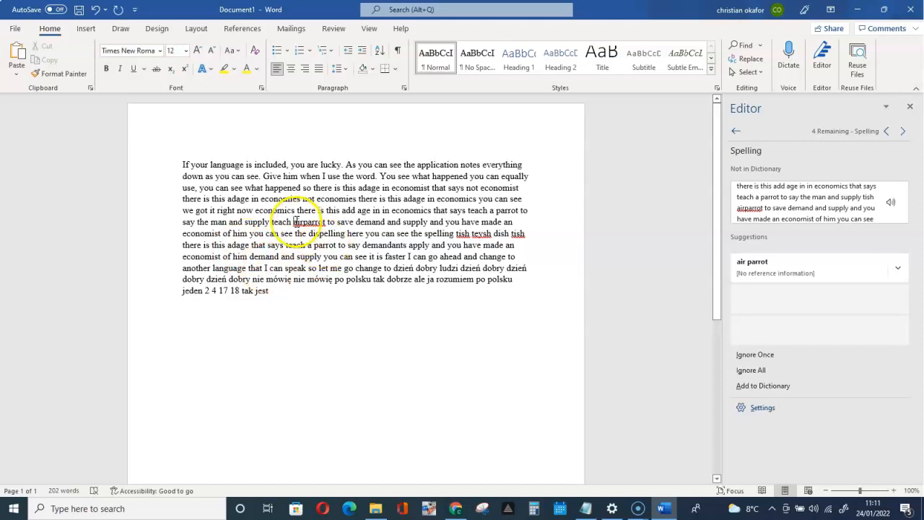
Step: Correct the misspelled word "airparrot" to "a parrot" directly in the text
right_click(305, 228)
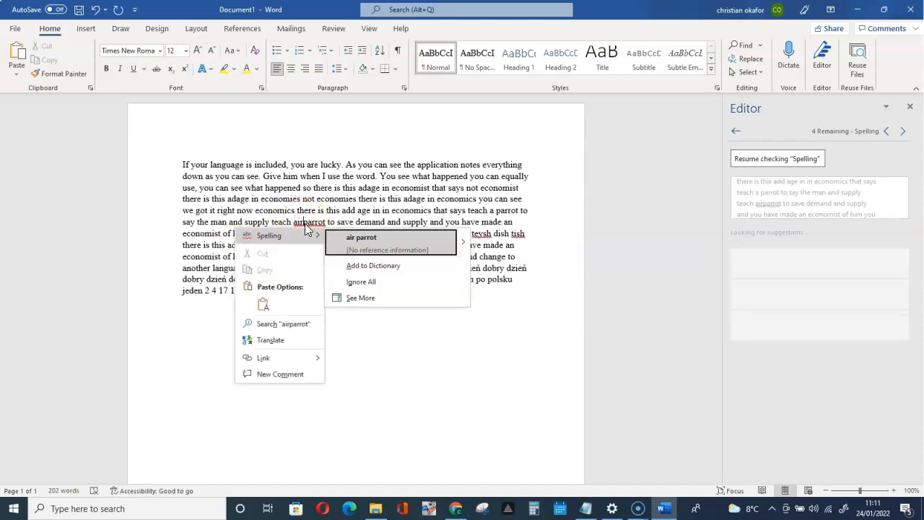
click(302, 221)
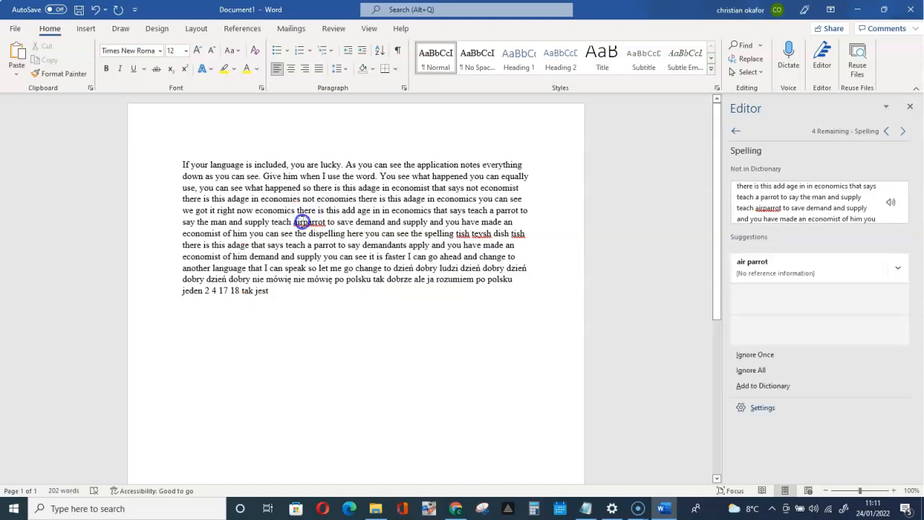
key(BackSpace)
key(BackSpace)
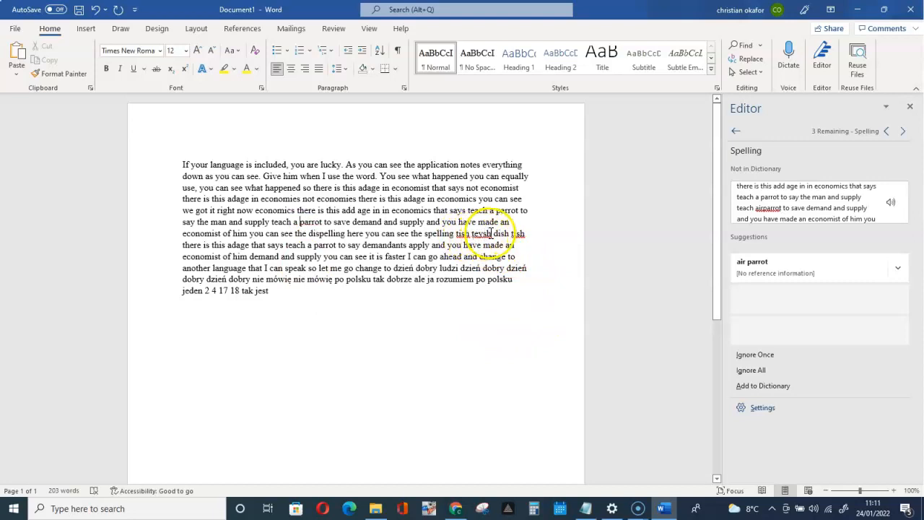
Step: Replace the misspelled words "tish teysh" after "the spelling" with "teach"
key(BackSpace)
key(BackSpace)
key(BackSpace)
key(BackSpace)
key(BackSpace)
key(BackSpace)
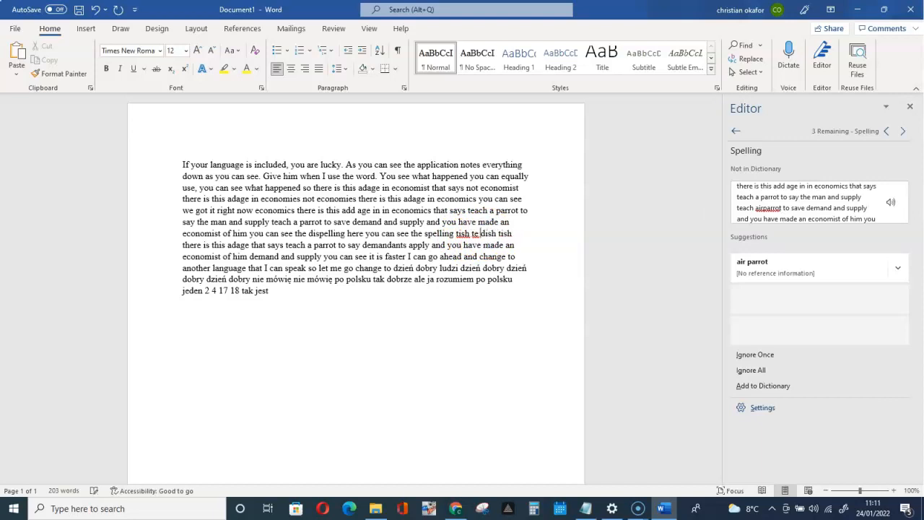
key(BackSpace)
key(BackSpace)
key(BackSpace)
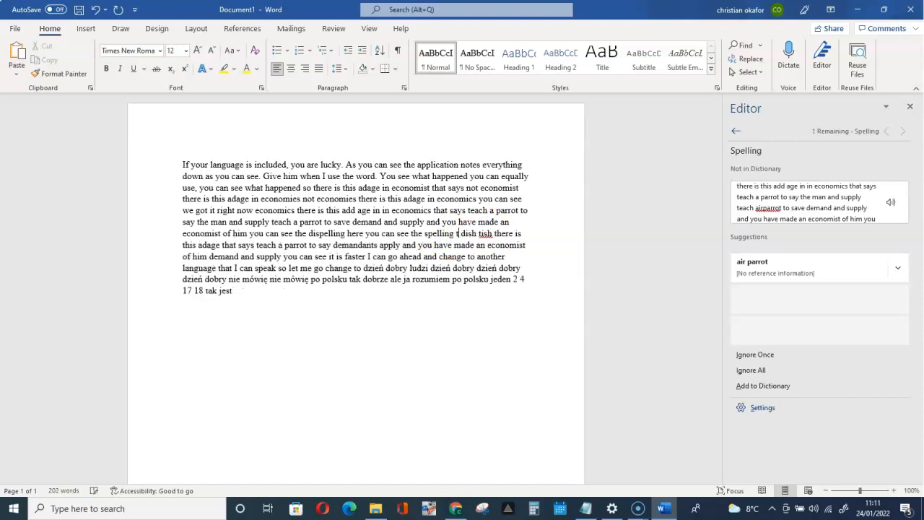
text(each)
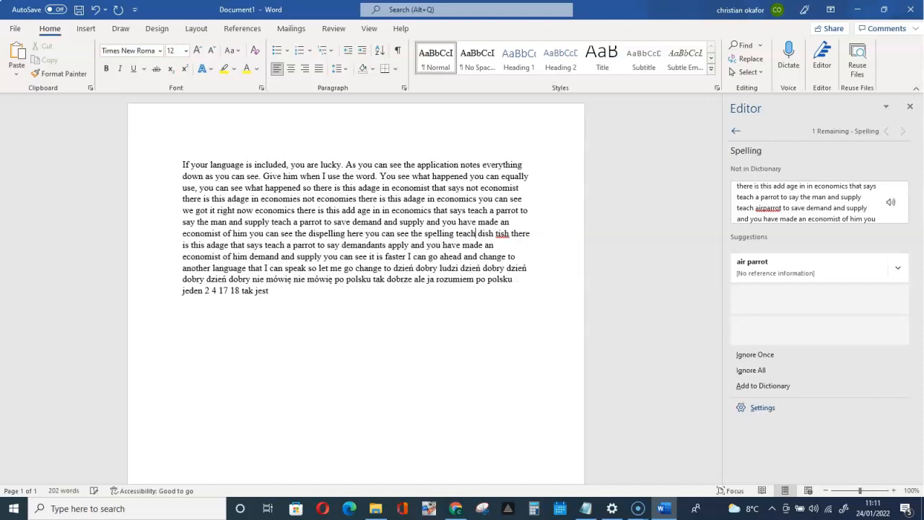
Step: Delete the leftover words "dish tish" after "the spelling teach"
click(510, 234)
key(BackSpace)
key(BackSpace)
key(BackSpace)
key(BackSpace)
key(BackSpace)
key(BackSpace)
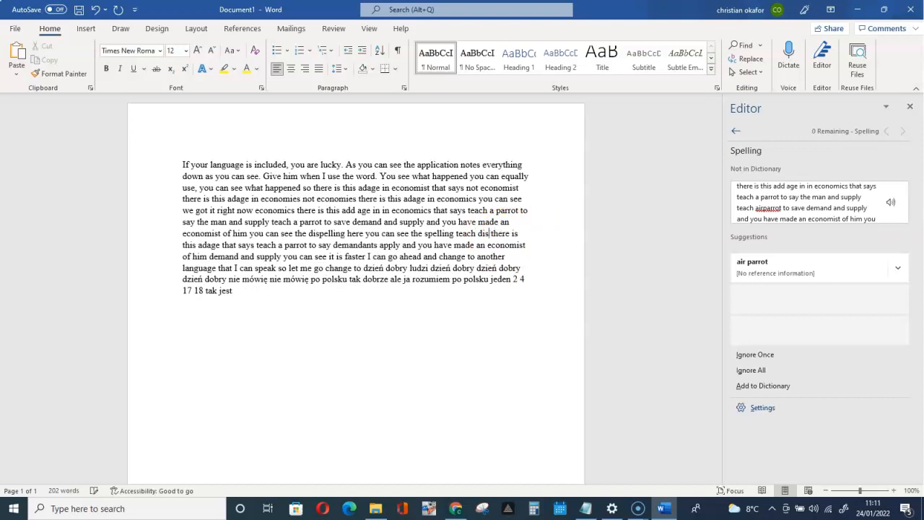
key(BackSpace)
key(BackSpace)
key(BackSpace)
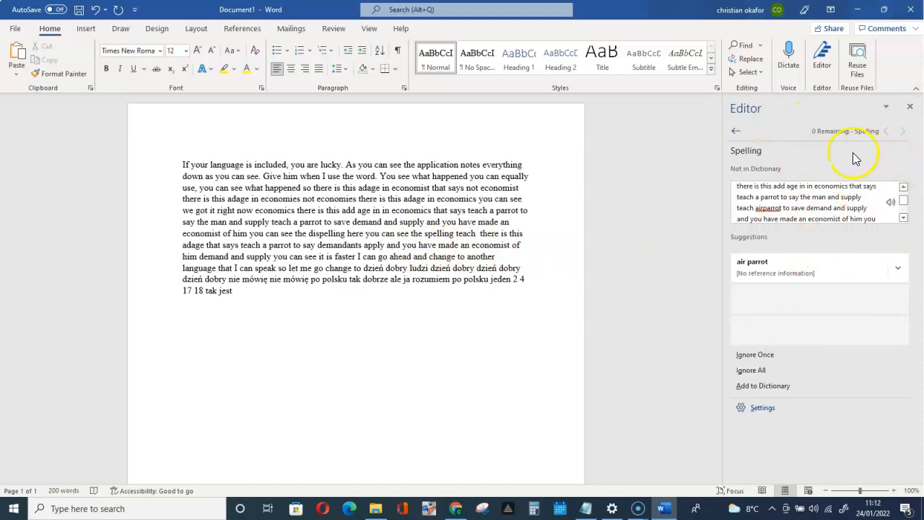
Step: Display the document in Immersive Reader and close the Editor pane
click(820, 181)
click(370, 29)
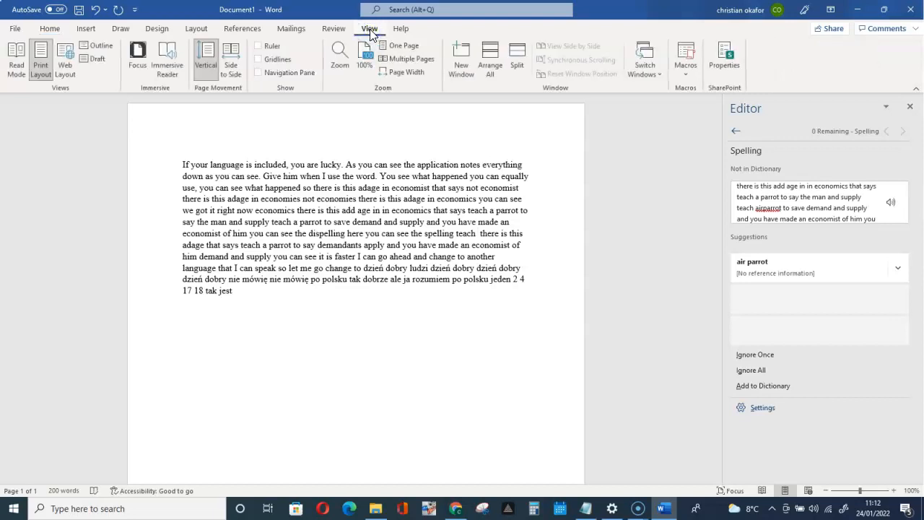
click(167, 70)
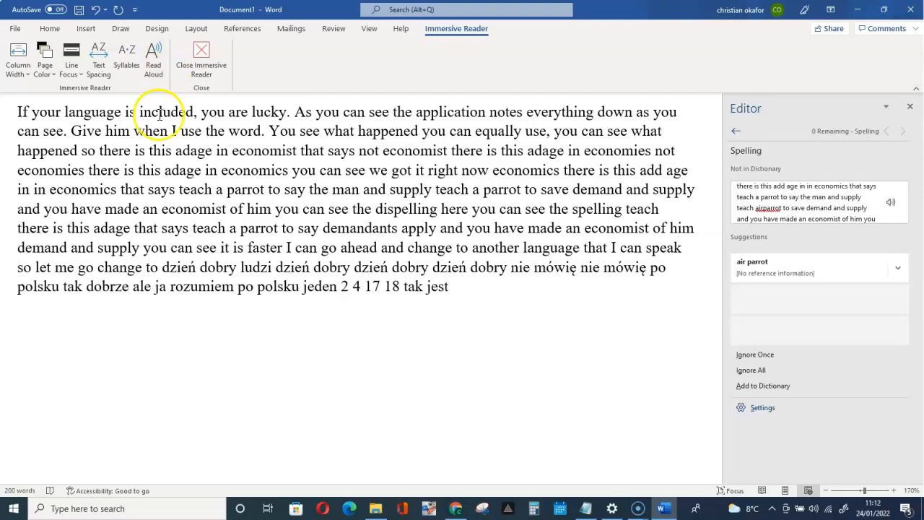
click(910, 108)
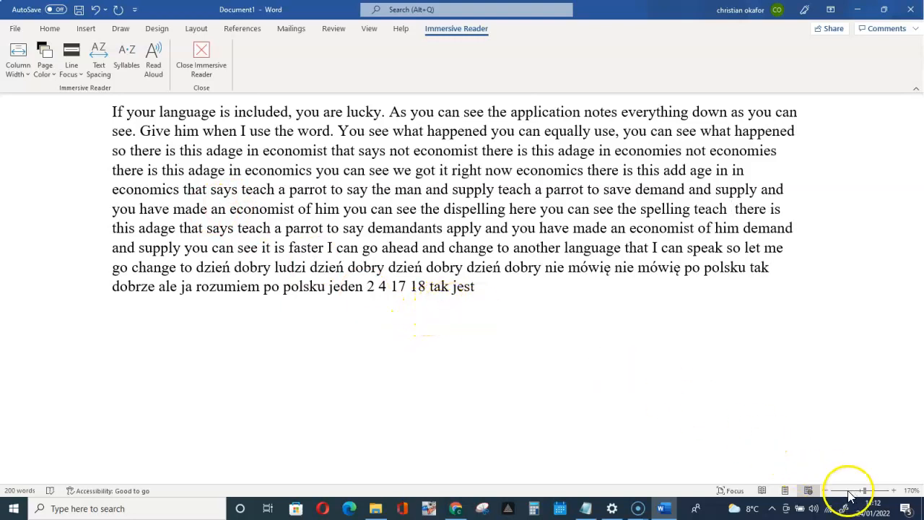
Step: Reduce the text zoom in Immersive Reader to 100%
click(827, 490)
click(826, 491)
click(826, 491)
click(829, 490)
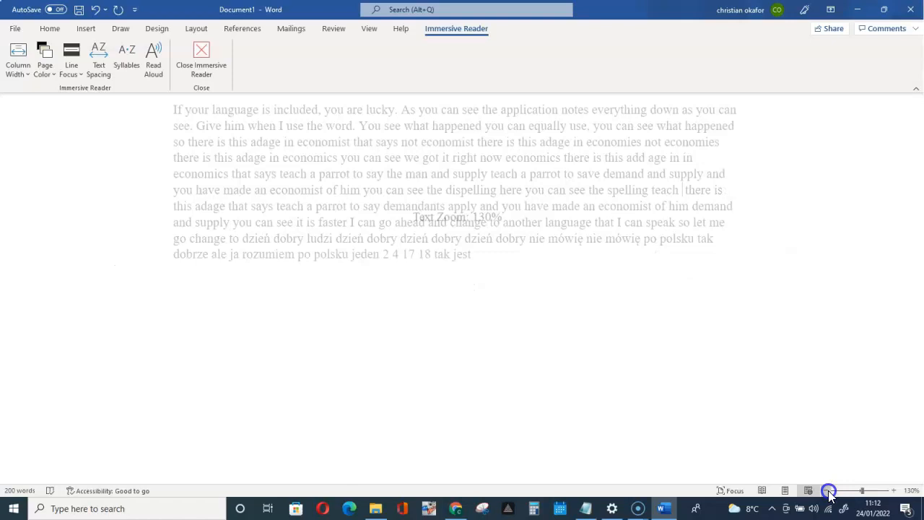
click(828, 490)
click(827, 491)
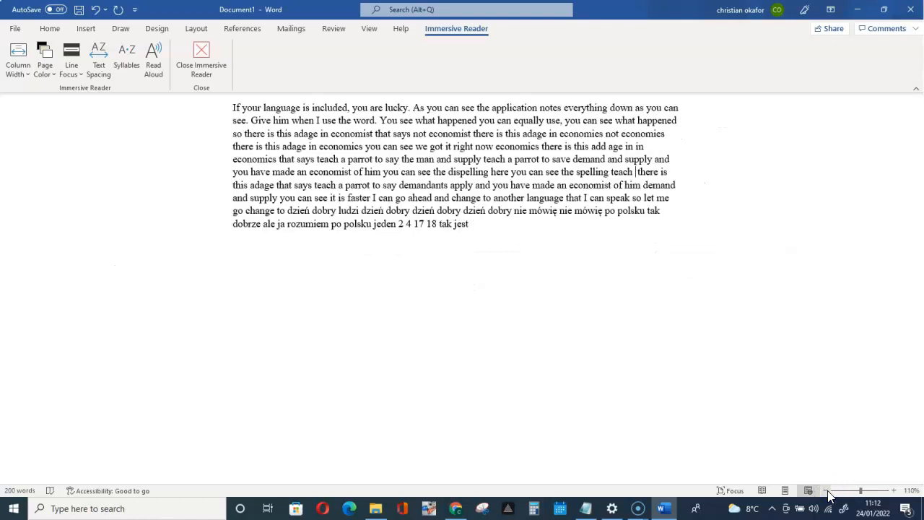
click(826, 491)
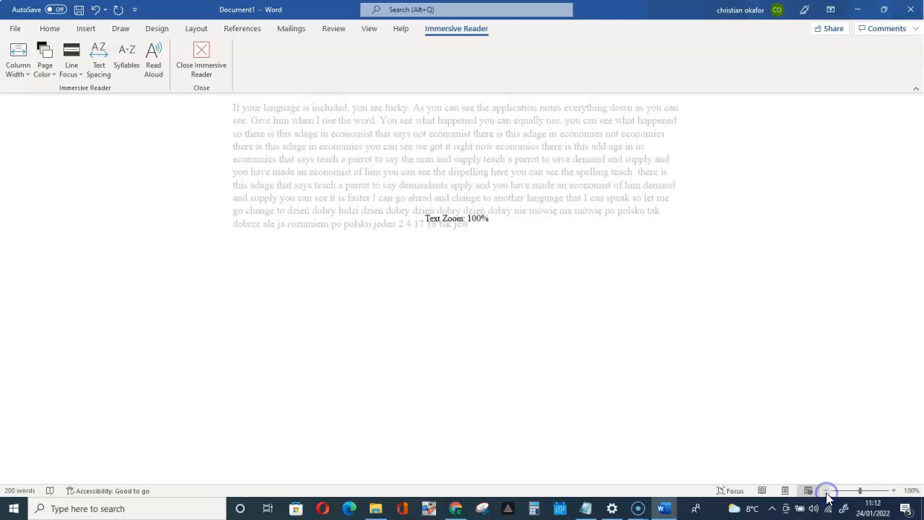
Step: Enlarge the text zoom in Immersive Reader to 160%
click(894, 491)
click(895, 492)
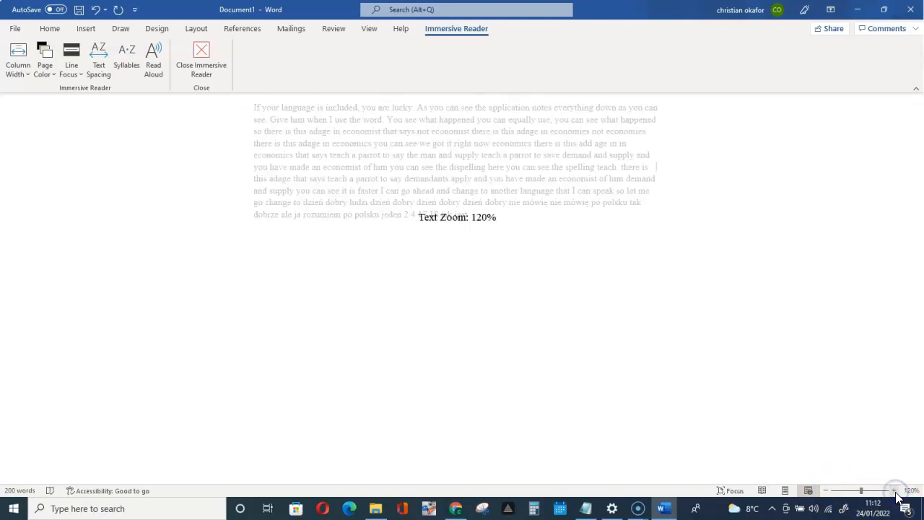
click(895, 492)
click(895, 491)
click(896, 492)
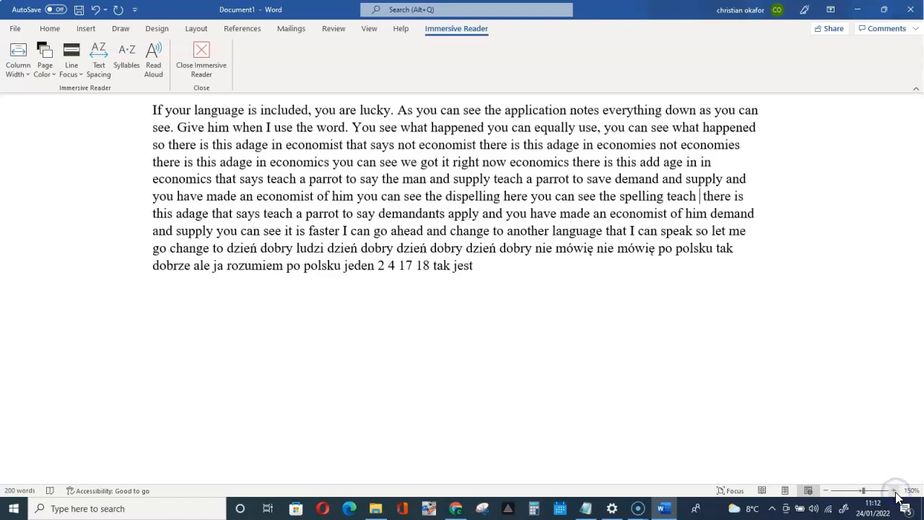
click(894, 491)
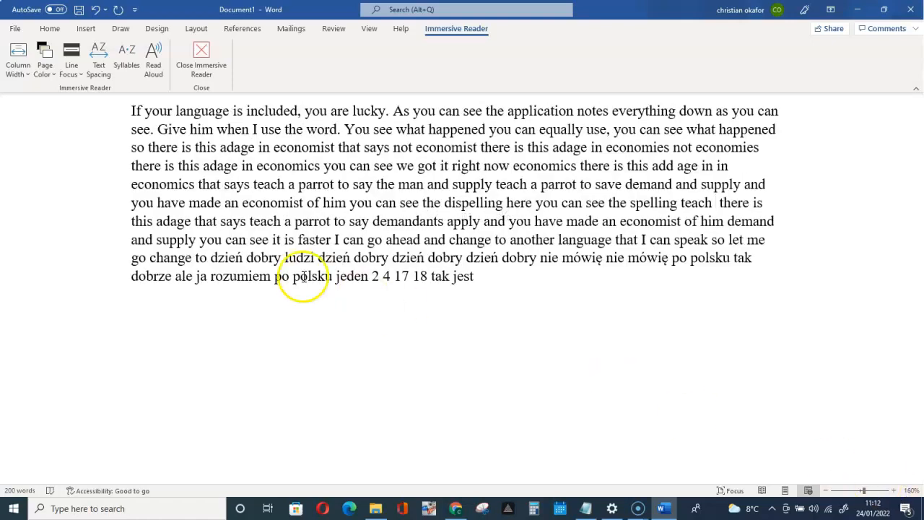
Step: Try the Very Narrow, Narrow, Moderate and Wide column widths for the text and return to Moderate
click(28, 75)
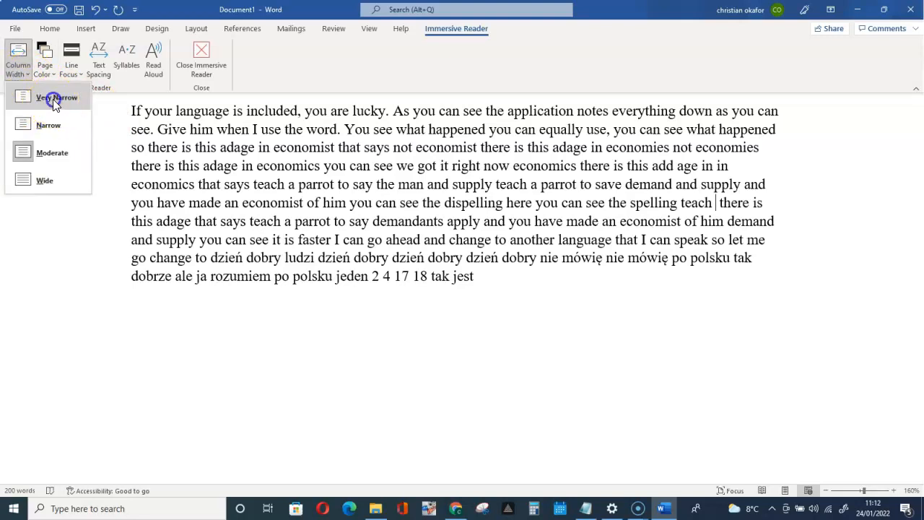
click(52, 99)
click(29, 62)
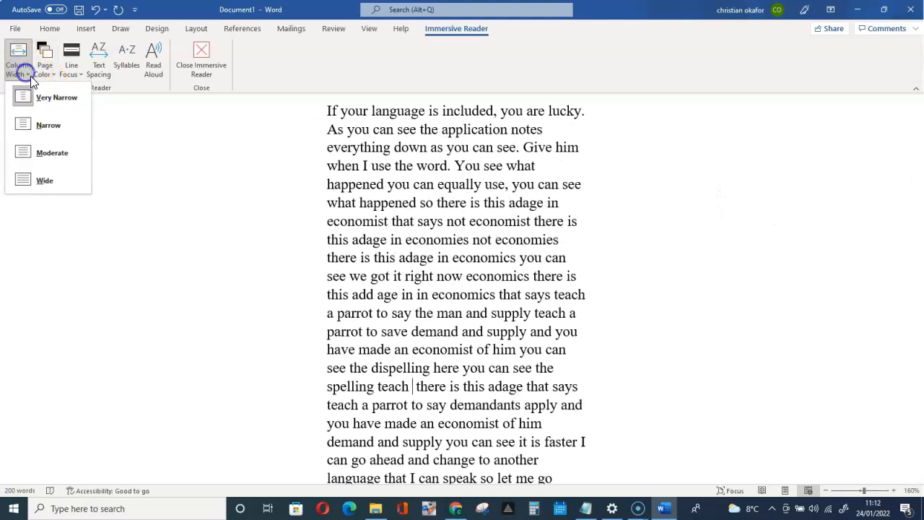
click(41, 131)
click(27, 71)
click(41, 153)
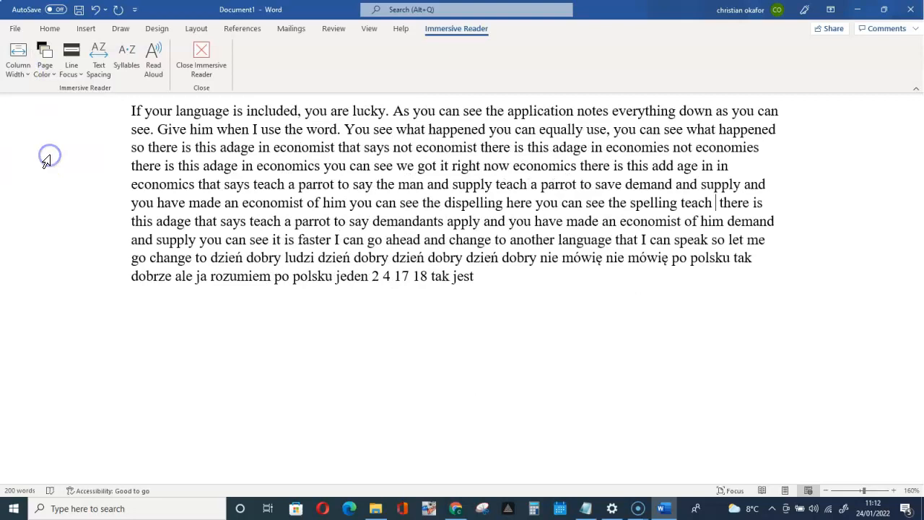
click(29, 76)
click(36, 178)
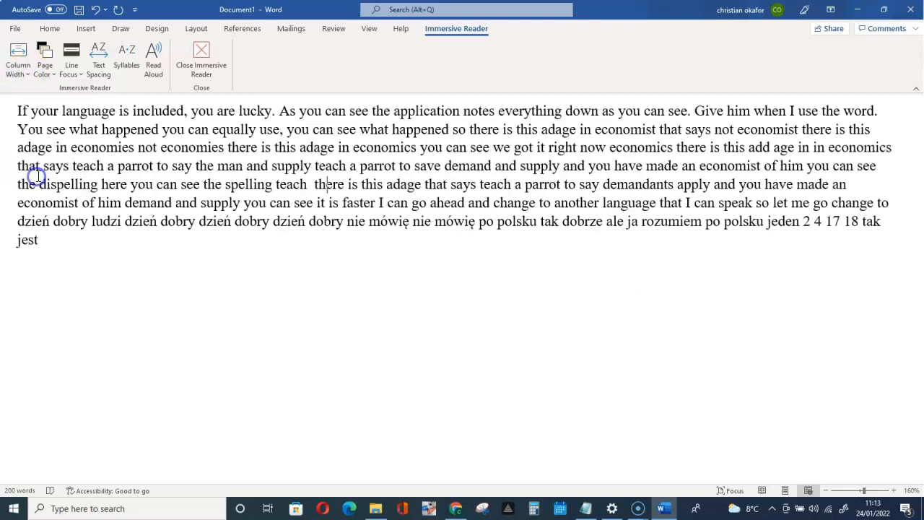
click(22, 63)
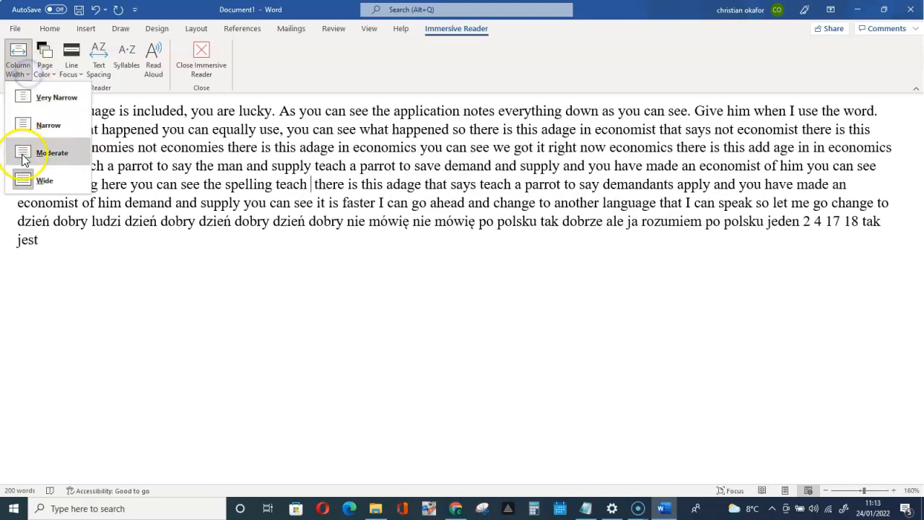
click(48, 153)
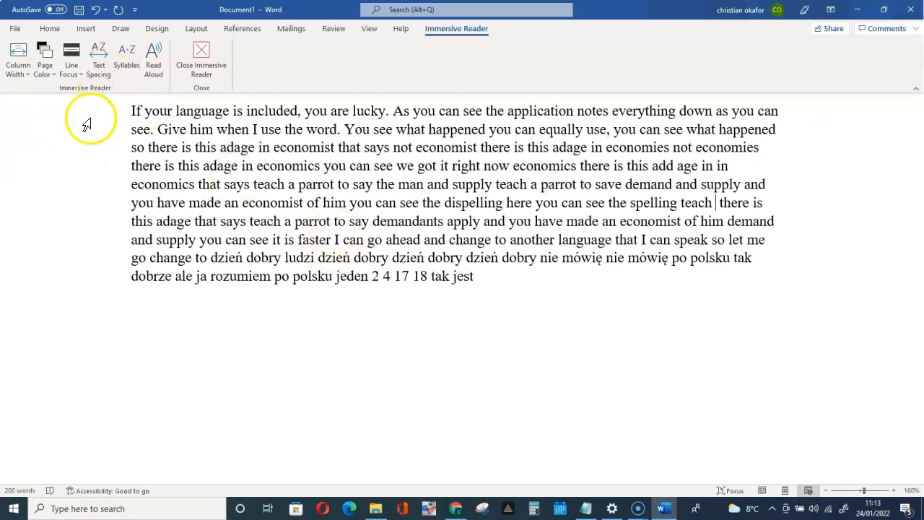
Step: Compare the text with and without increased text spacing and leave the increased spacing on
click(100, 70)
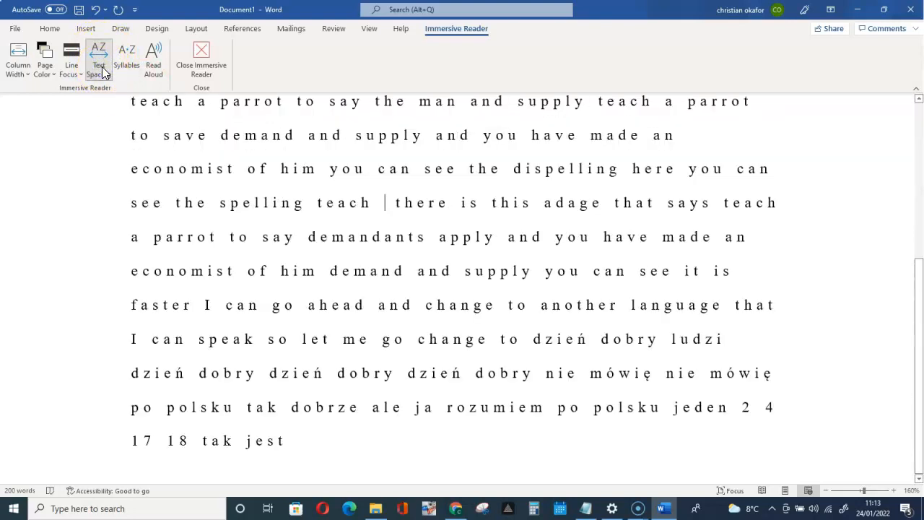
click(102, 67)
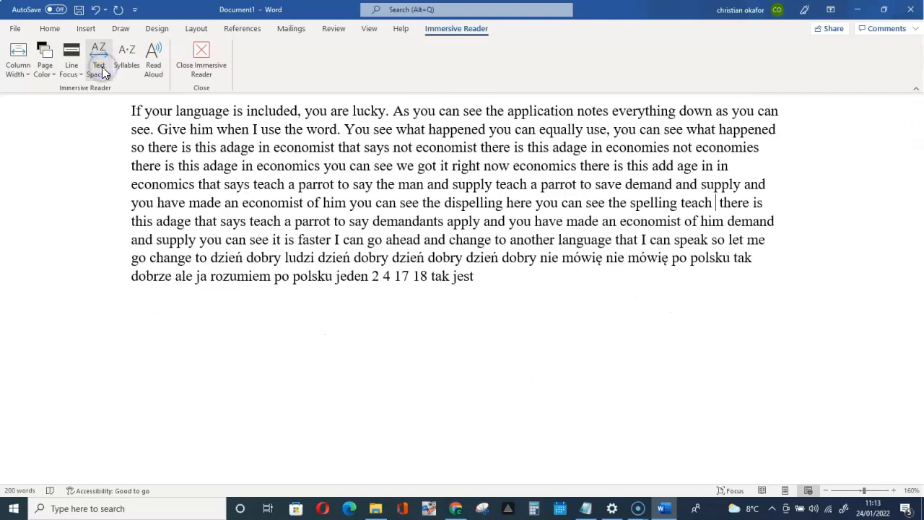
click(102, 67)
click(102, 69)
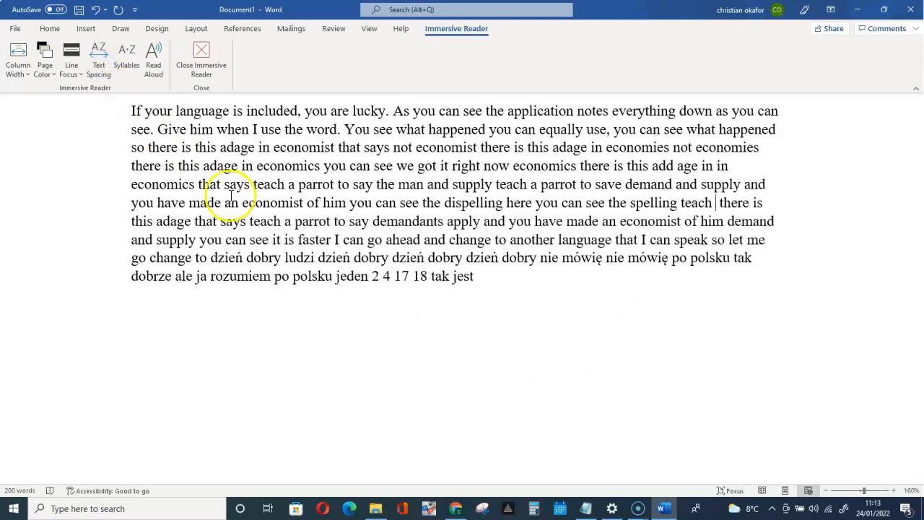
click(99, 71)
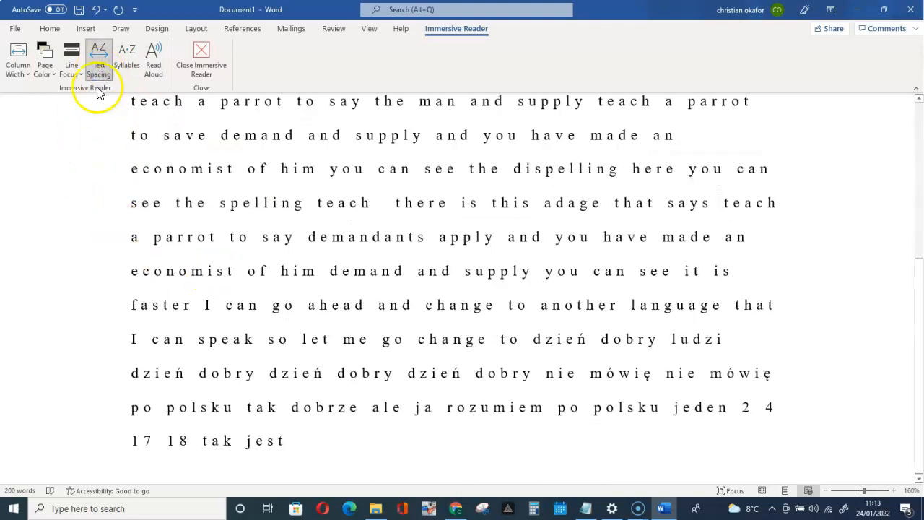
Step: Try a yellow page color and set the page color to light blue
click(54, 73)
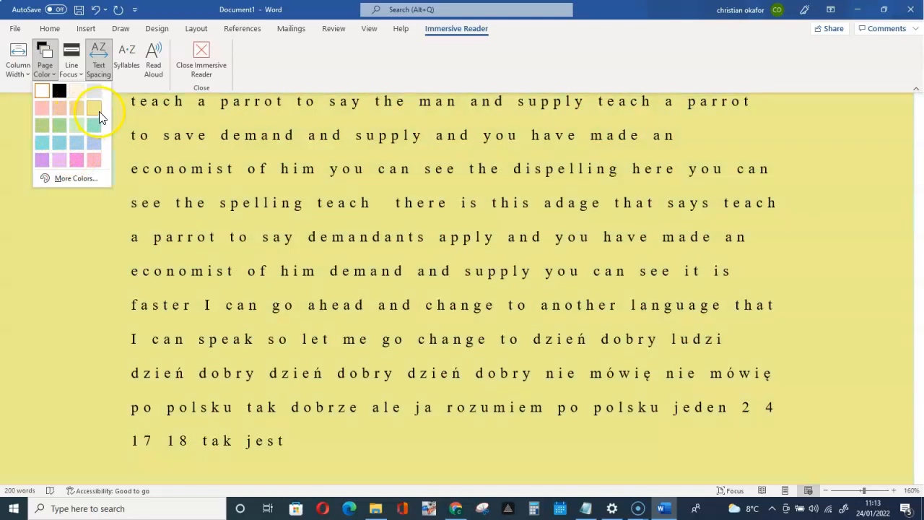
click(99, 111)
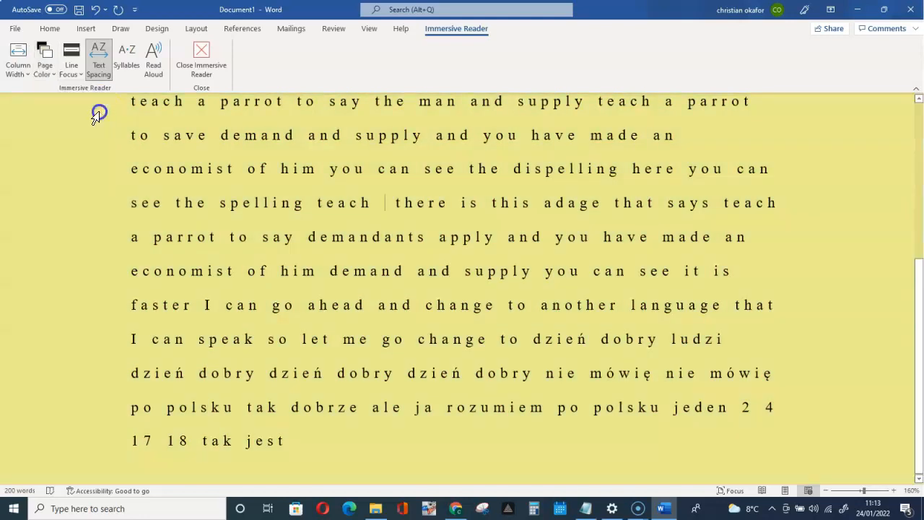
click(45, 67)
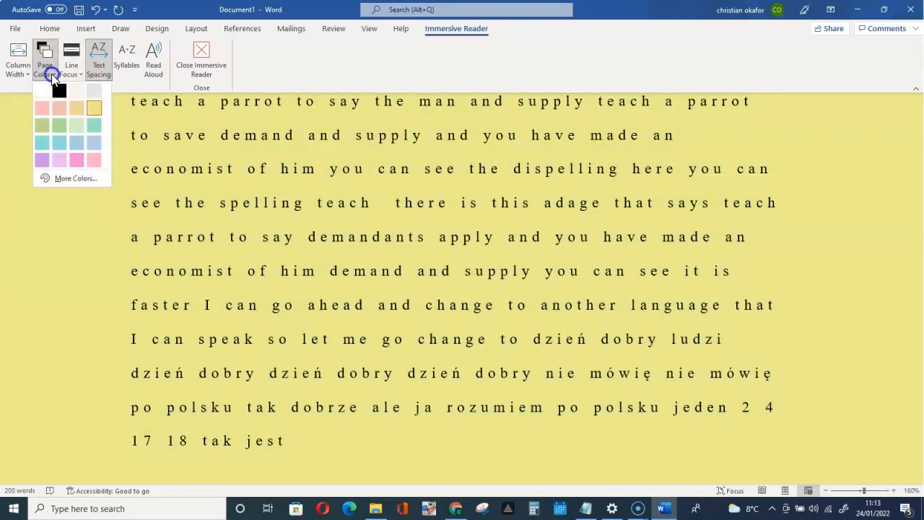
click(91, 146)
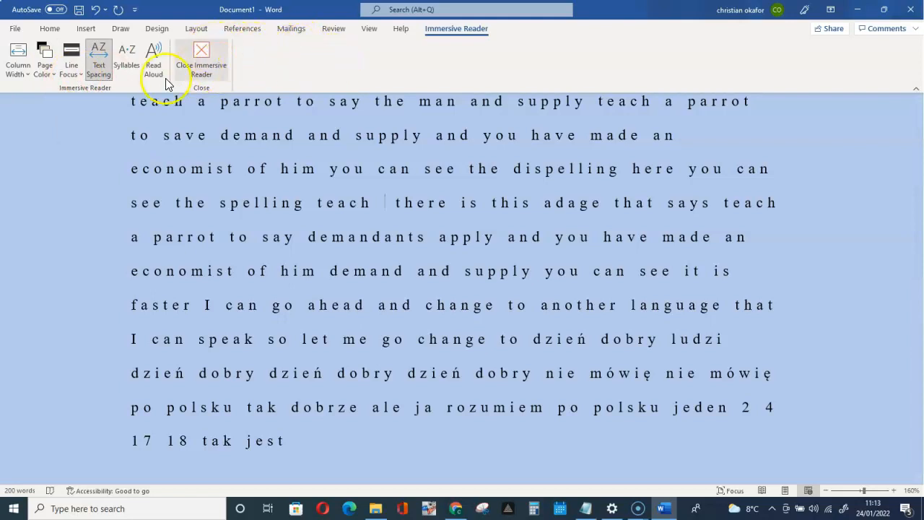
Step: Examine the dictated text in Focus mode from beginning to end and exit Focus mode
click(47, 29)
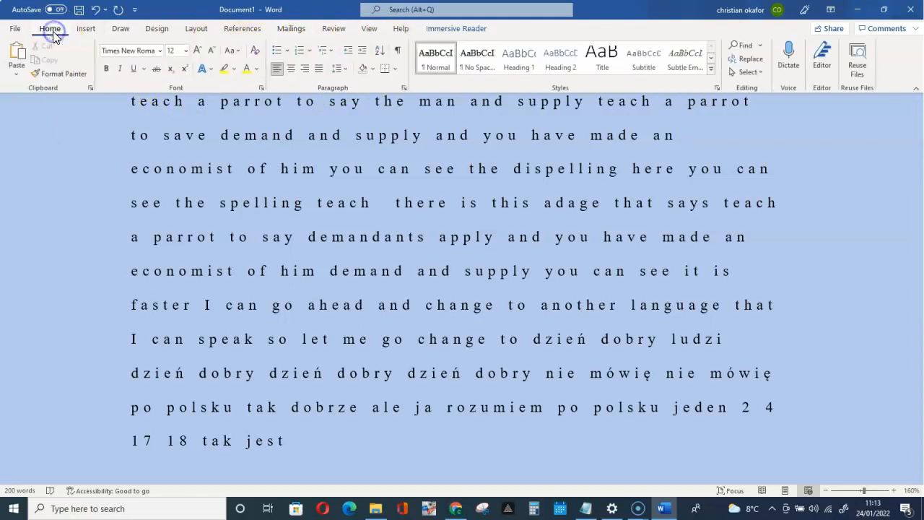
click(371, 30)
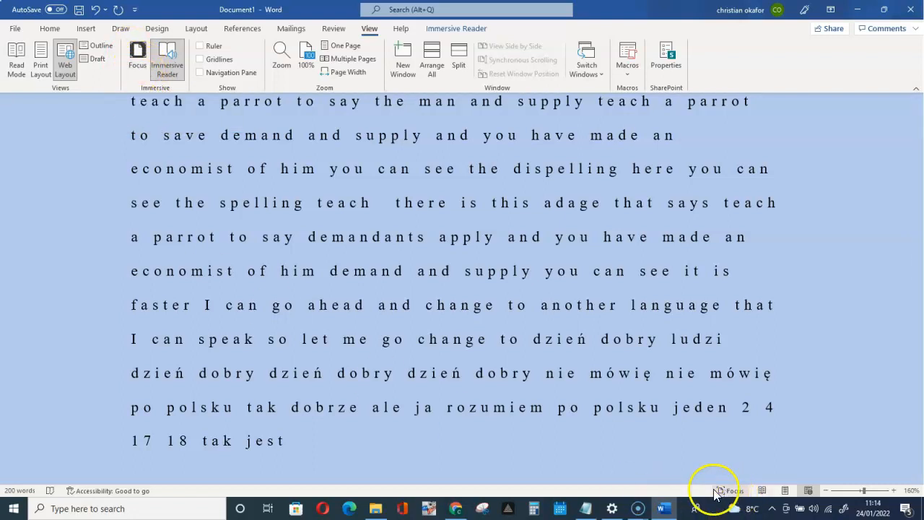
click(139, 63)
scroll(415, 323, up, 1)
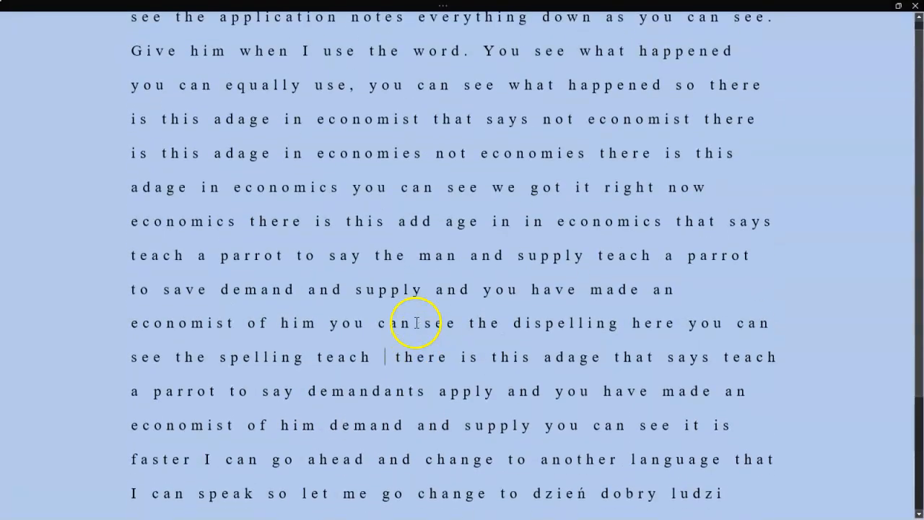
scroll(416, 323, up, 1)
scroll(419, 322, down, 3)
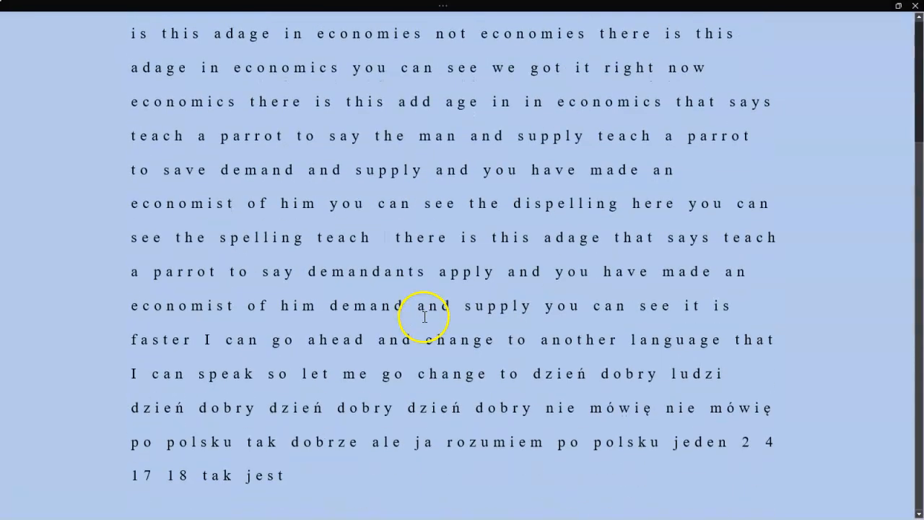
scroll(425, 316, up, 3)
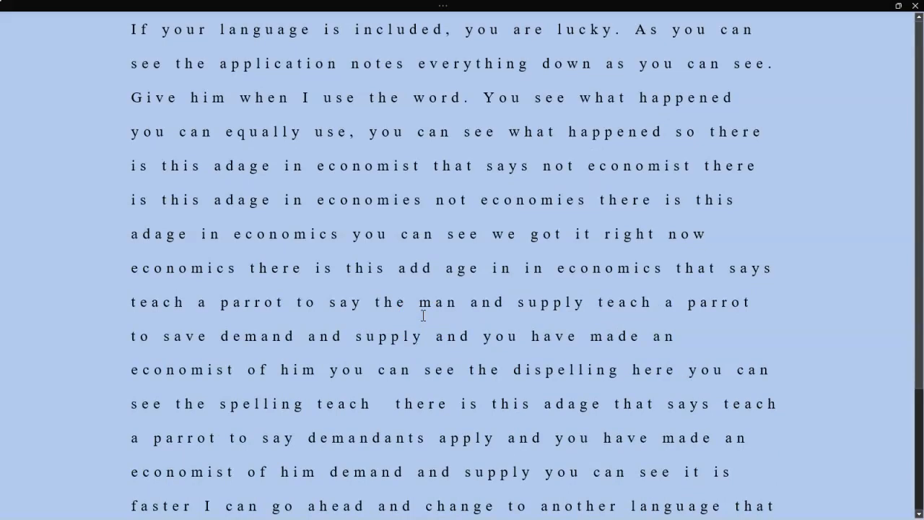
click(130, 31)
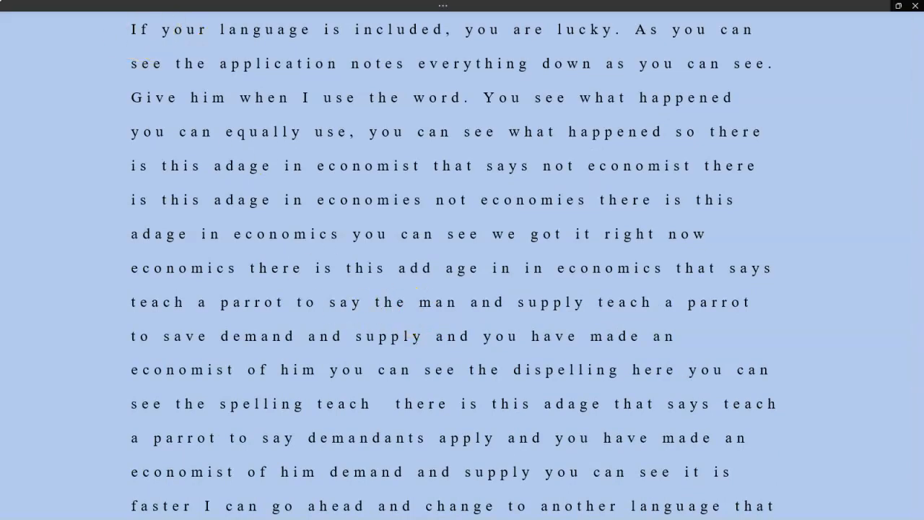
mouse_move(206, 54)
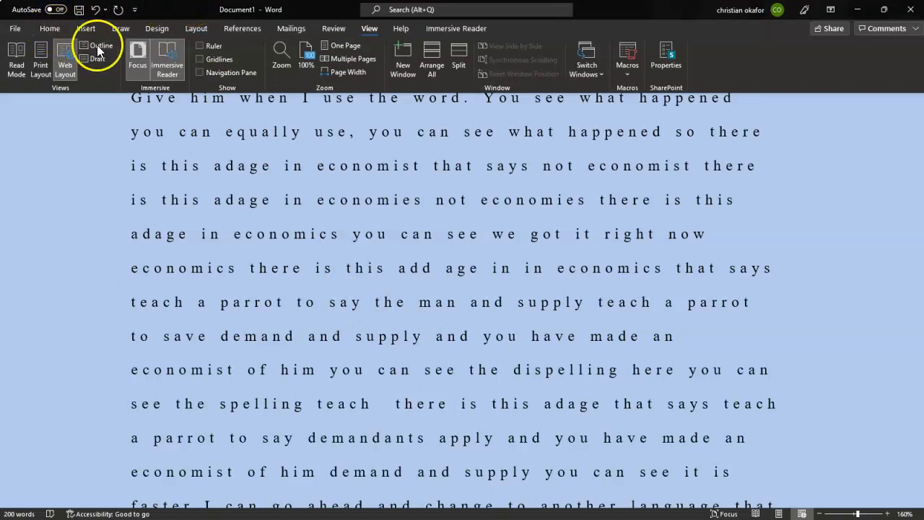
click(139, 68)
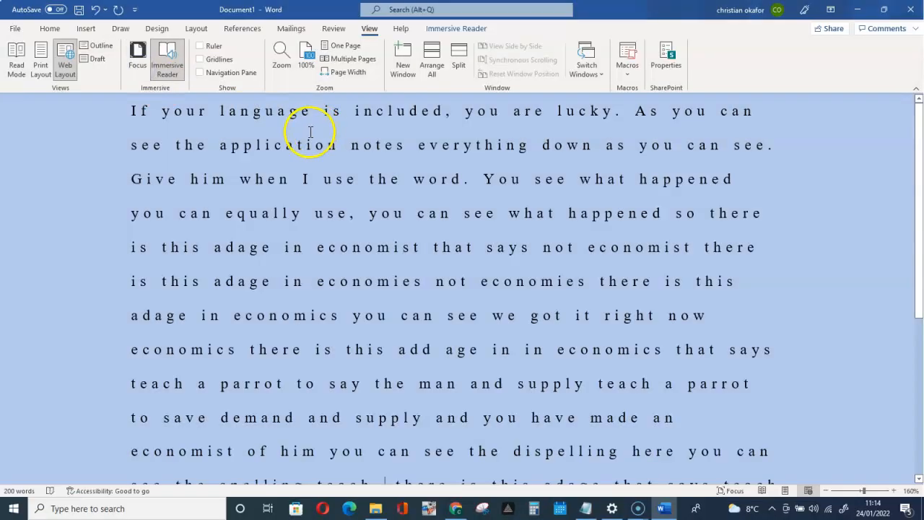
Step: Have Read Aloud read the dictated text from its beginning in Immersive Reader and pause the playback in the third line
click(170, 75)
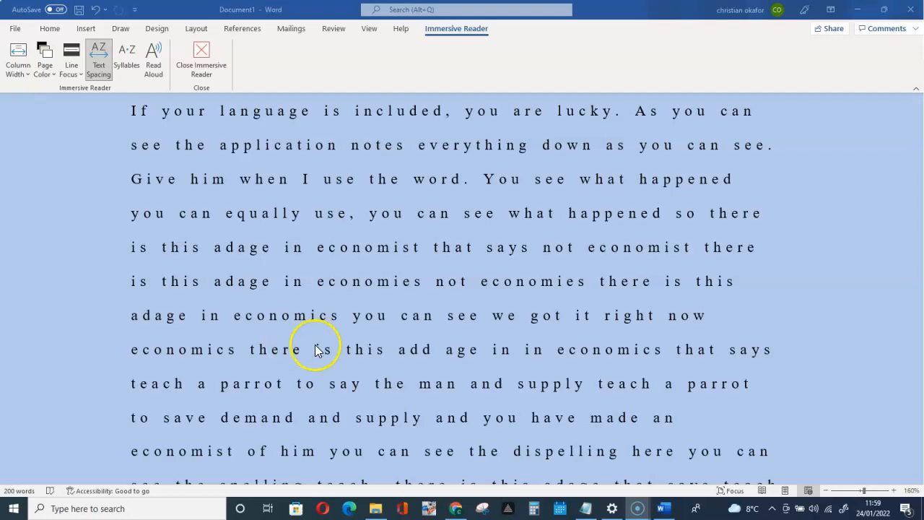
click(154, 69)
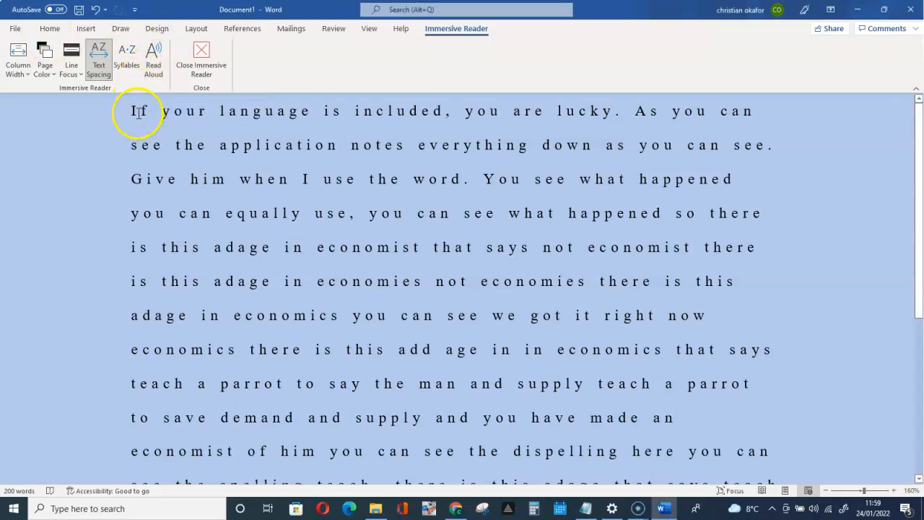
click(149, 71)
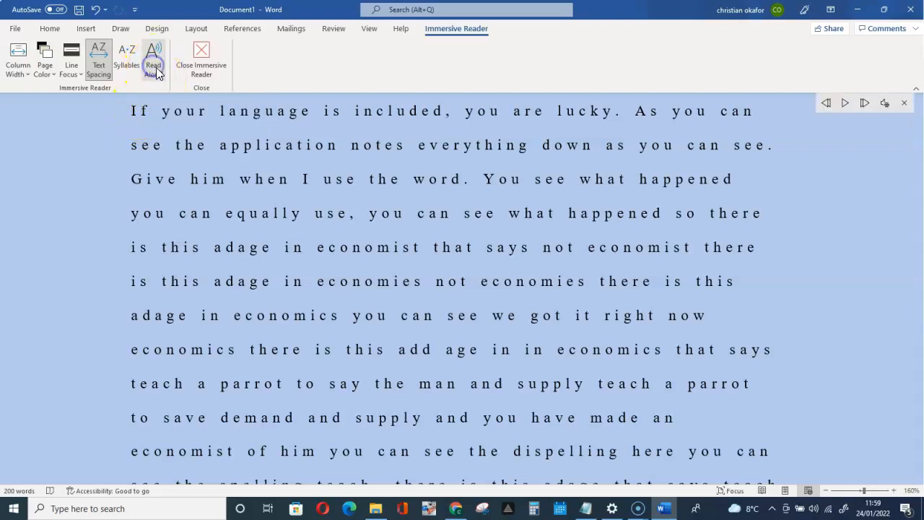
click(843, 105)
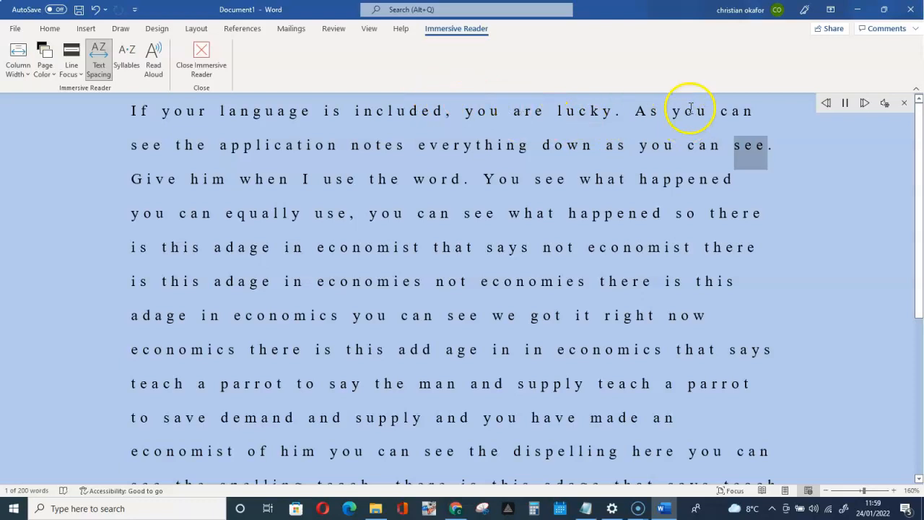
click(846, 105)
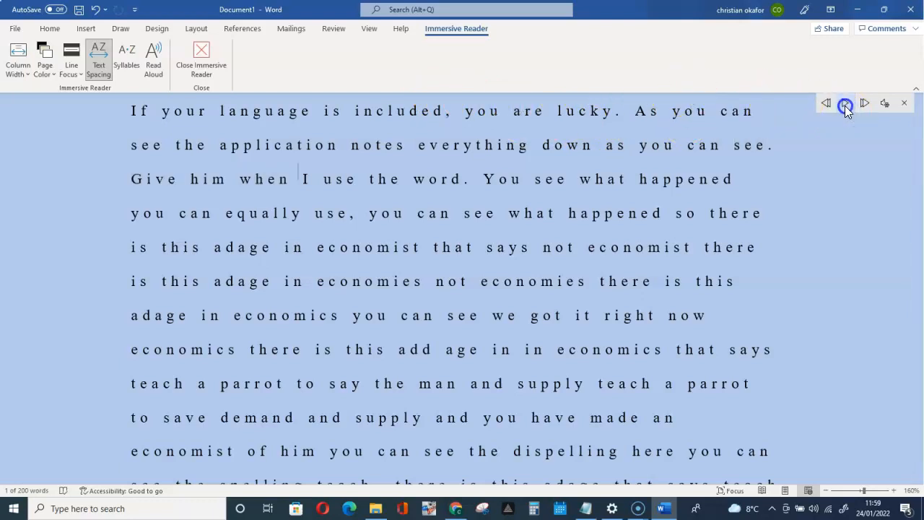
Step: Examine the Read Aloud settings for reading speed and the available voices, and close them without choosing another voice
click(887, 105)
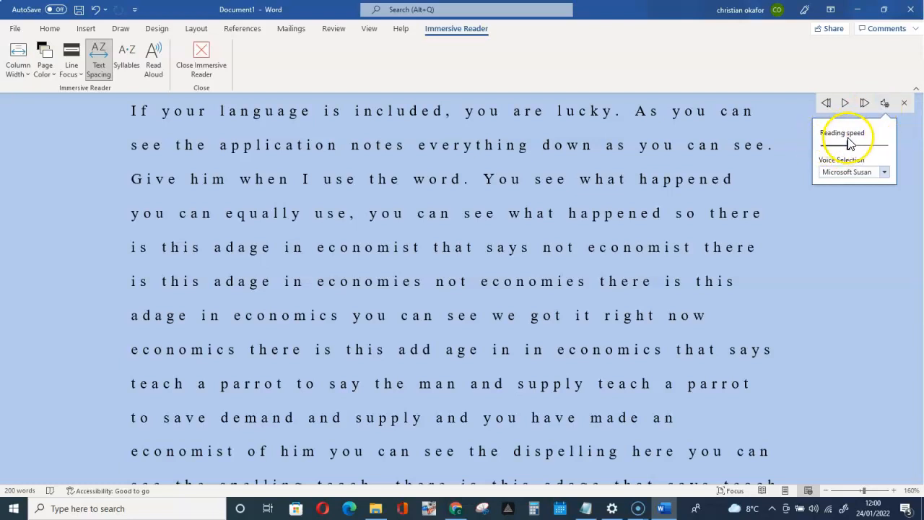
click(855, 175)
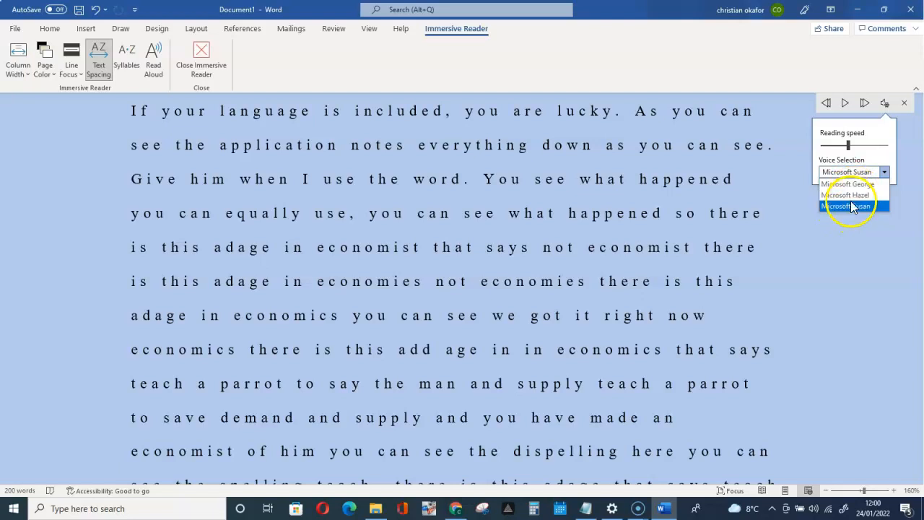
click(823, 231)
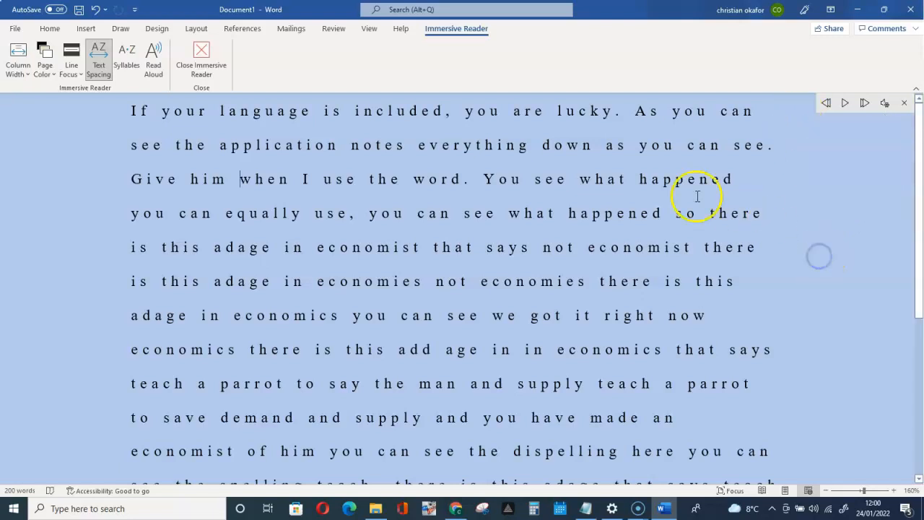